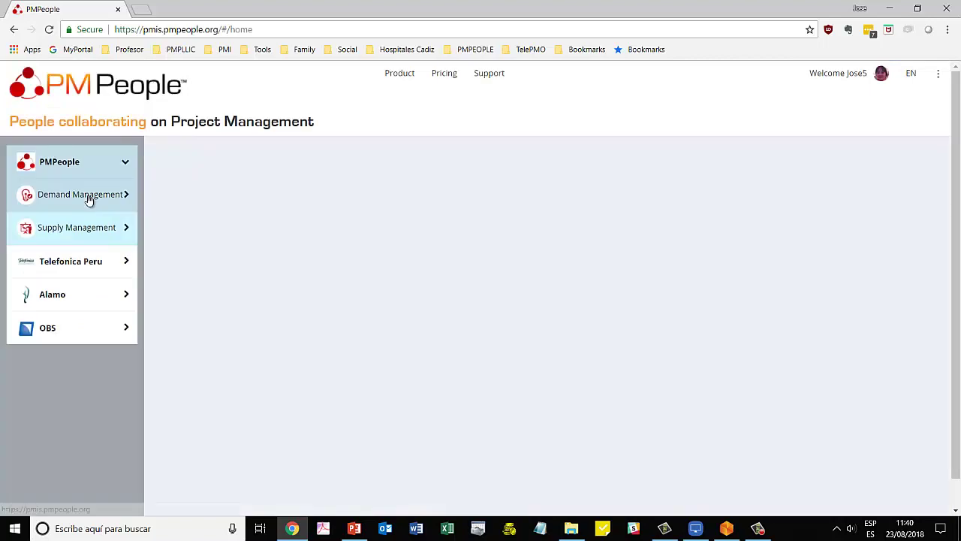
# - Review the demand and supply management roles, then open the Translation Project request as Requester under DEMO BU Volunteering Projects
pyautogui.click(60, 197)
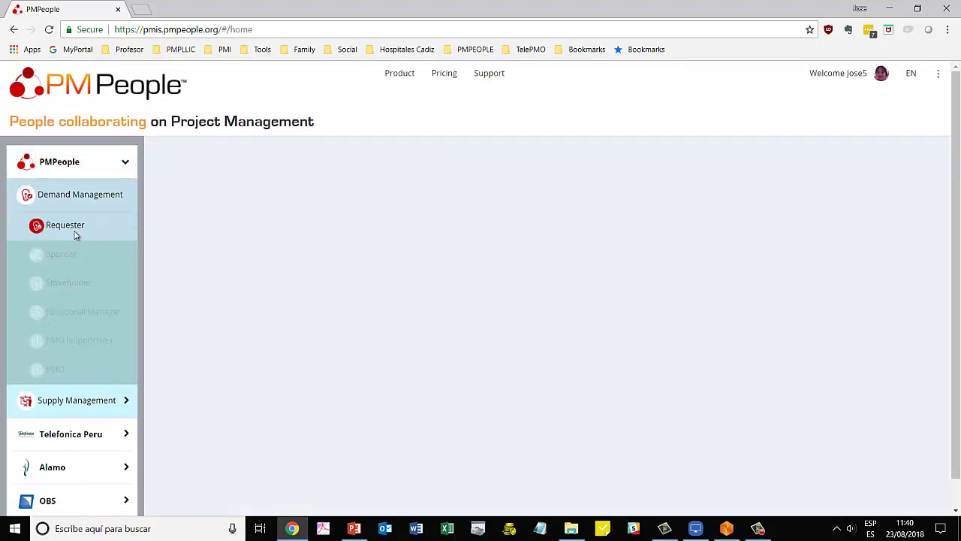
pyautogui.click(32, 402)
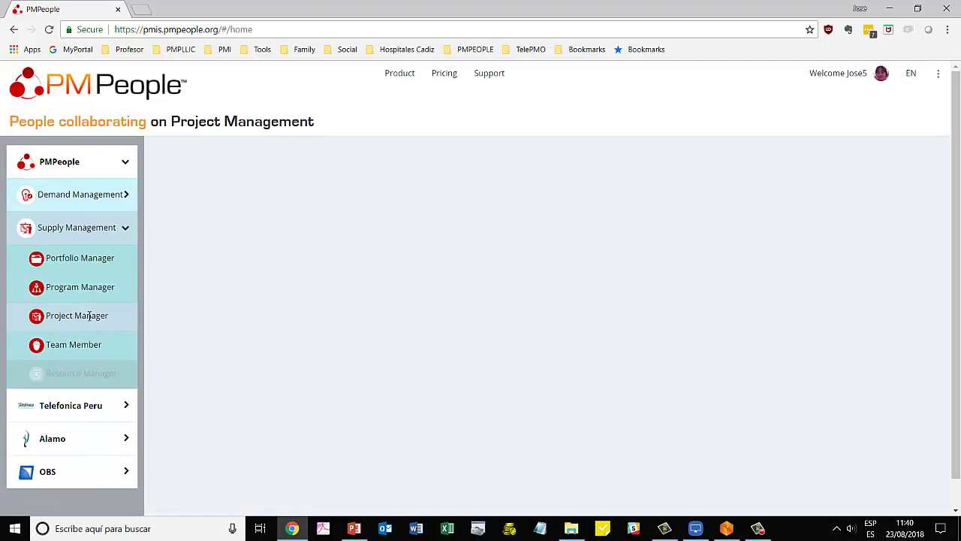
pyautogui.click(75, 192)
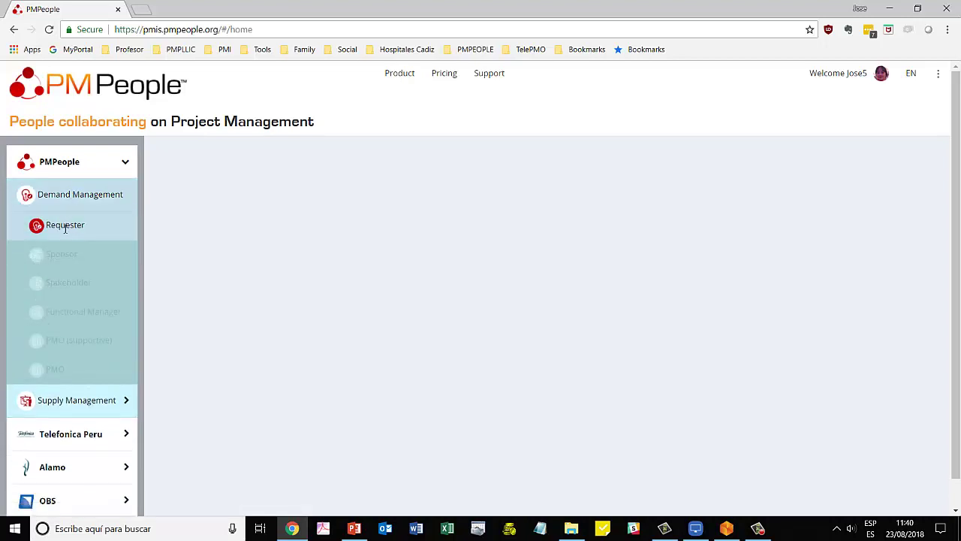
pyautogui.click(64, 226)
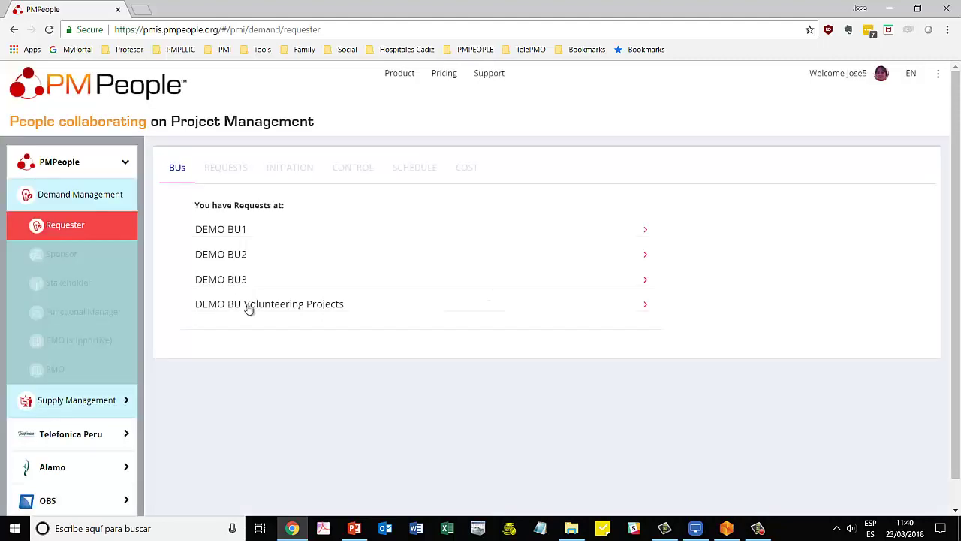
pyautogui.click(248, 308)
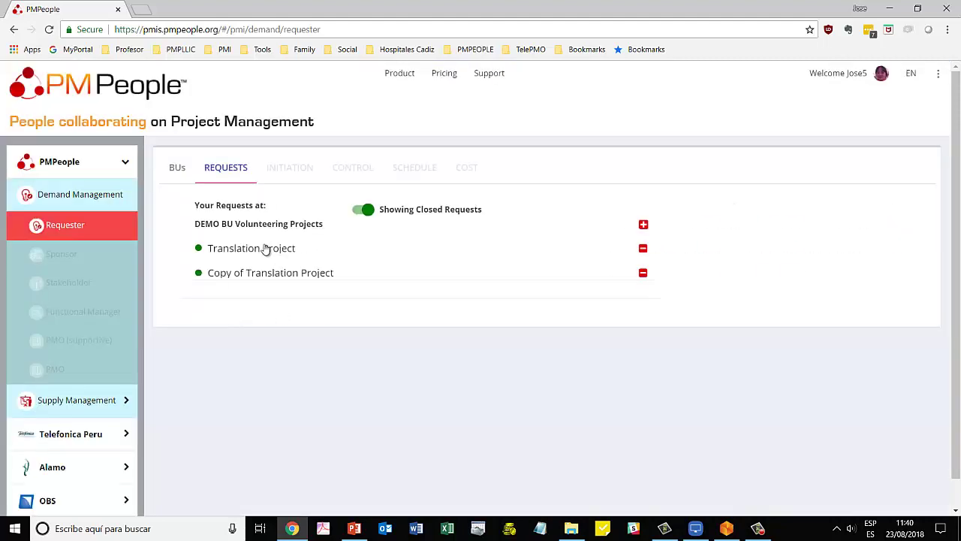
pyautogui.click(279, 252)
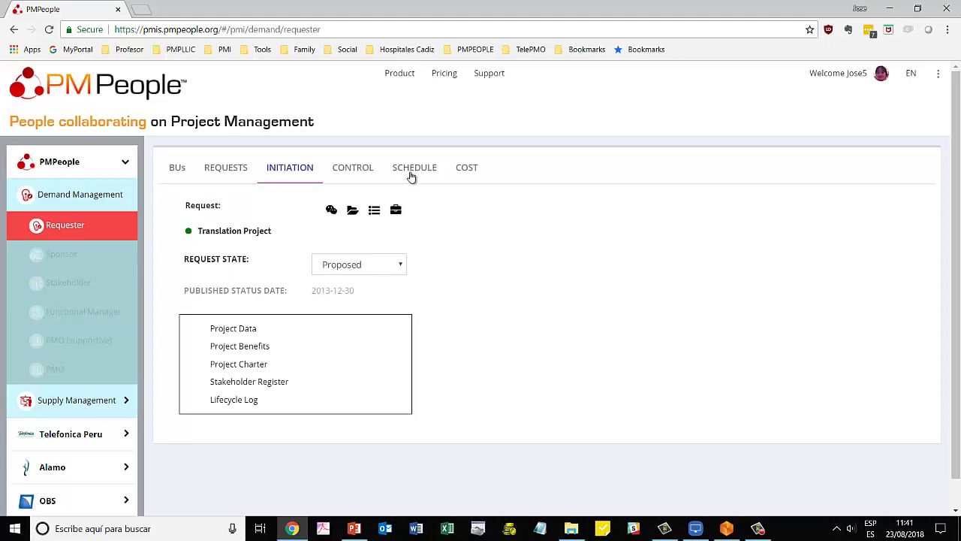
# - View the Translation Project's schedule with the Gantt chart zoomed to fit, and display the 2013-09-30 status date
pyautogui.click(411, 172)
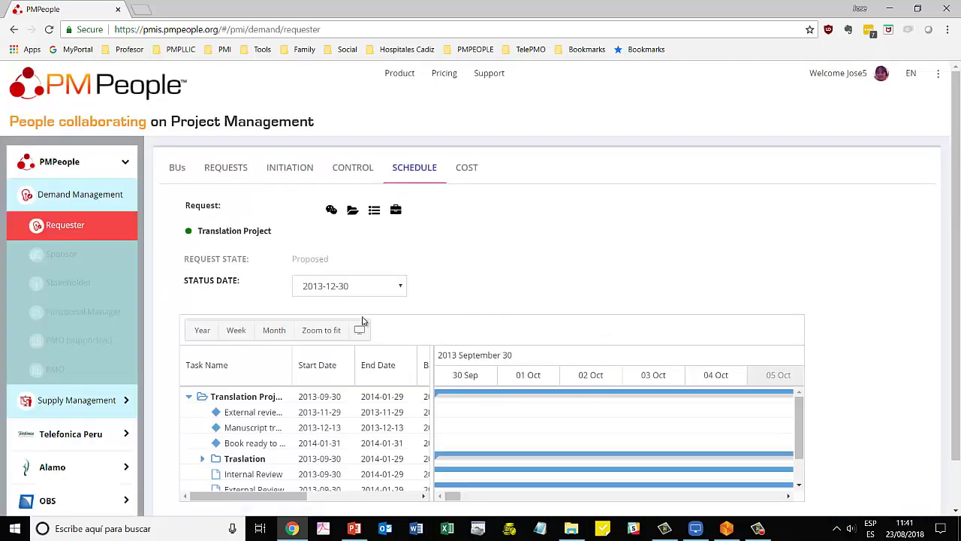
pyautogui.click(330, 330)
pyautogui.scroll(-1, 342, 301)
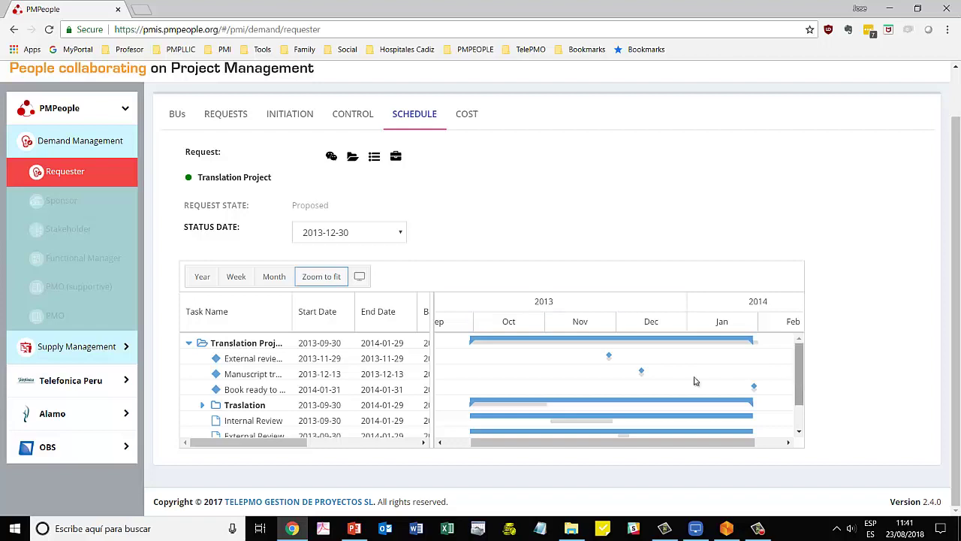
pyautogui.click(399, 238)
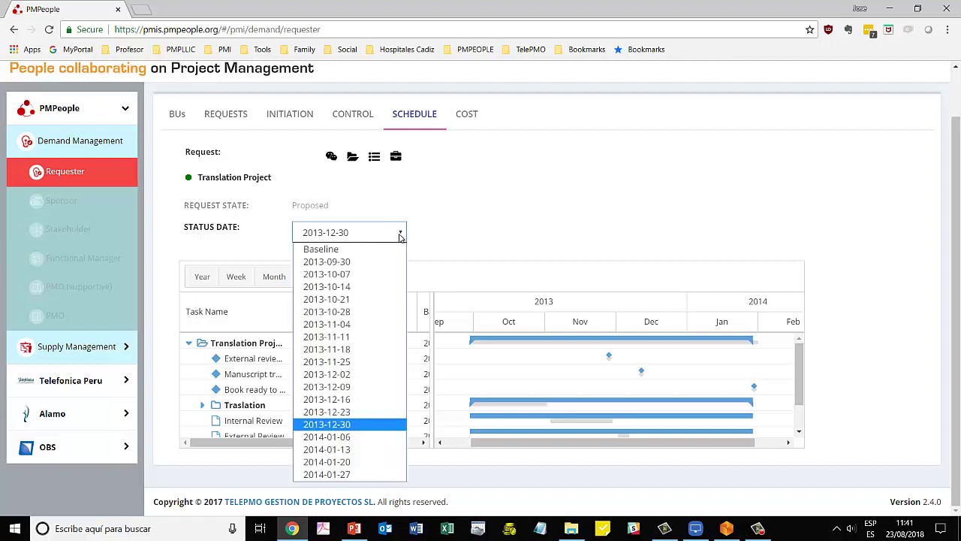
pyautogui.click(358, 269)
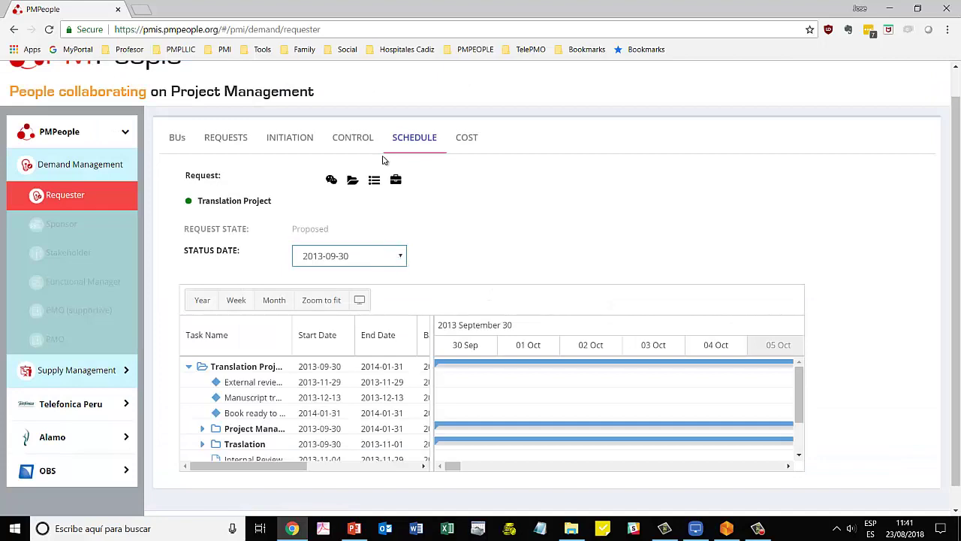
# - Examine the Translation Project's cost data, including the earned value figures and the planned value, earned value and actual cost chart
pyautogui.click(354, 139)
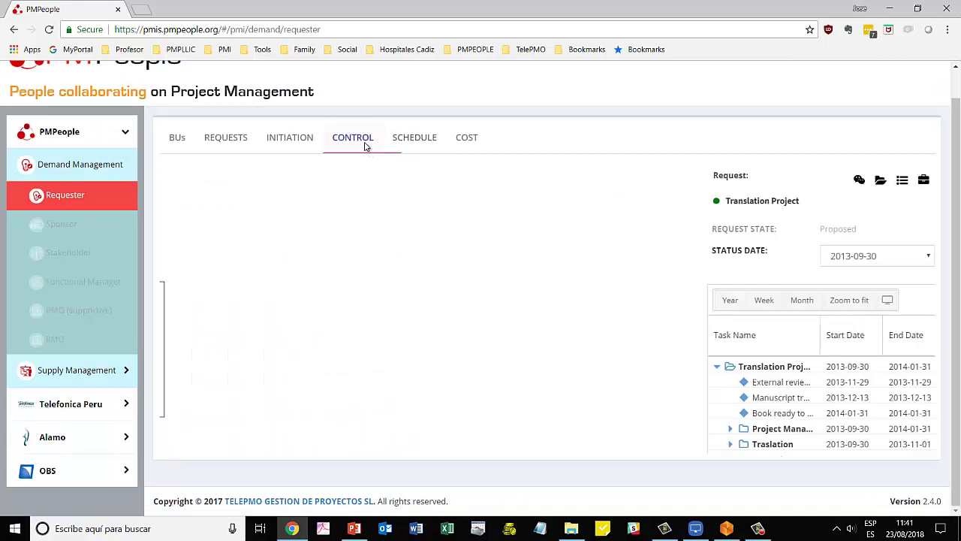
pyautogui.click(471, 140)
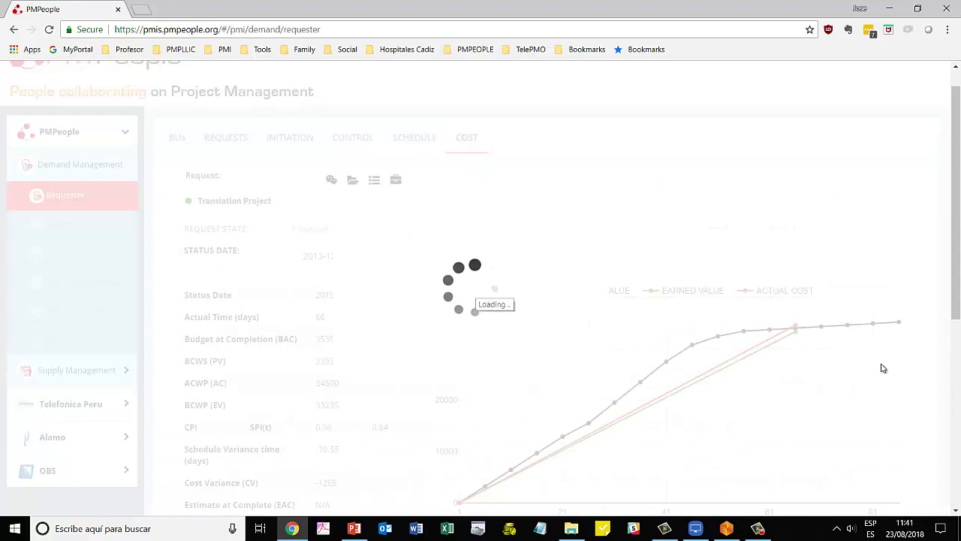
pyautogui.scroll(-5, 856, 389)
pyautogui.scroll(4, 856, 388)
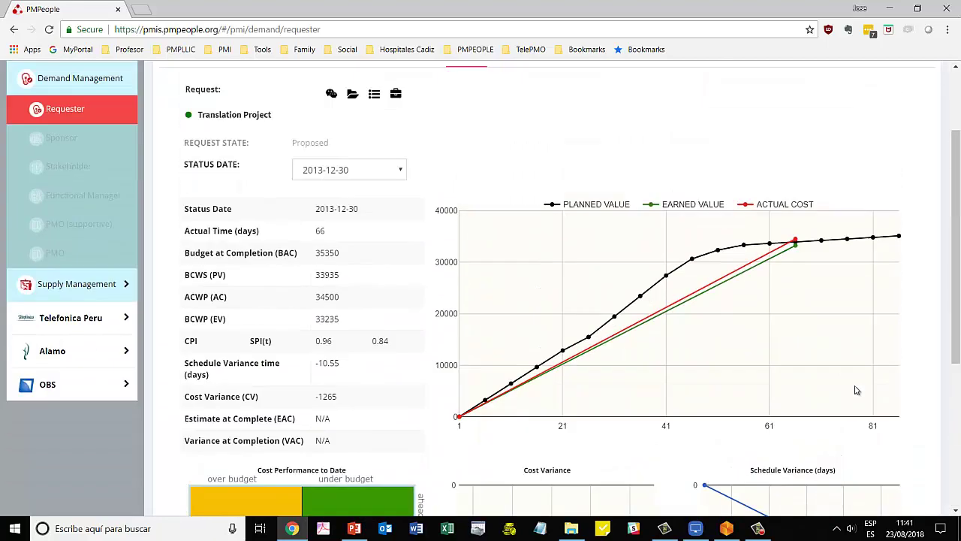
pyautogui.scroll(2, 856, 390)
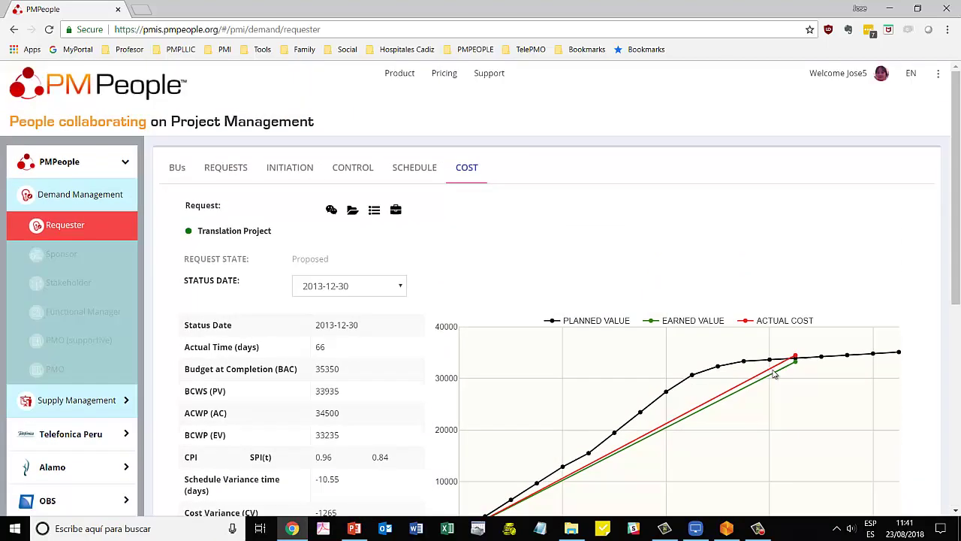
# - Open the Translation Project's Project Charter in its initiation data and read the project purpose
pyautogui.click(288, 169)
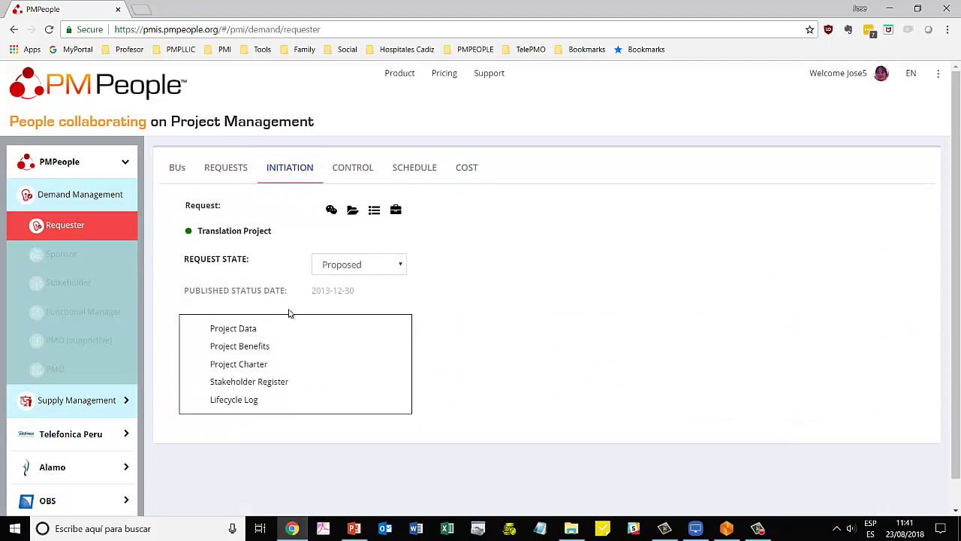
pyautogui.click(248, 366)
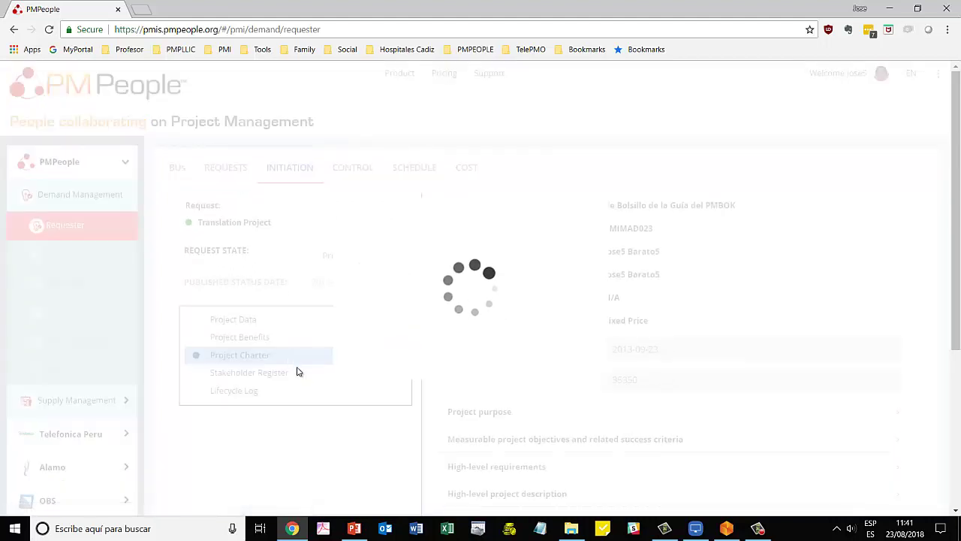
pyautogui.click(500, 413)
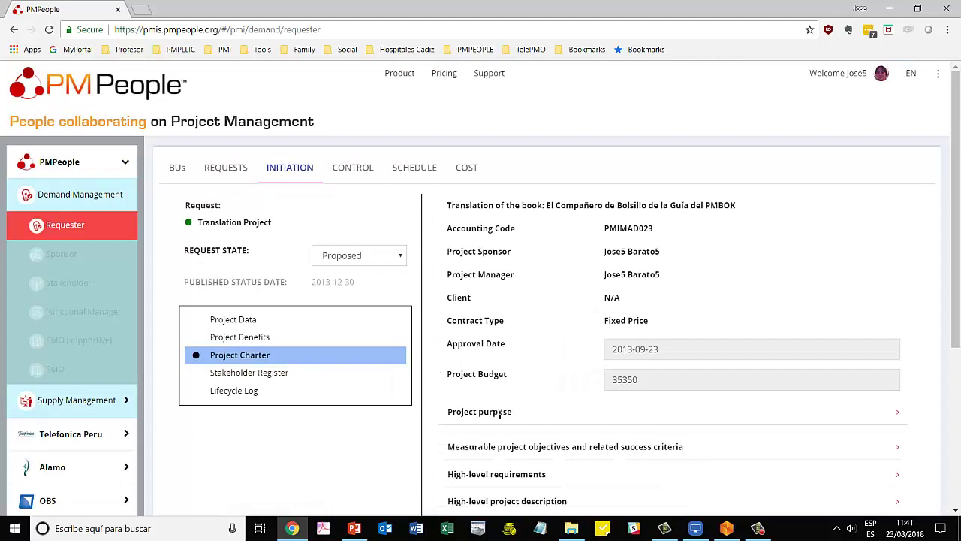
pyautogui.scroll(-2, 591, 444)
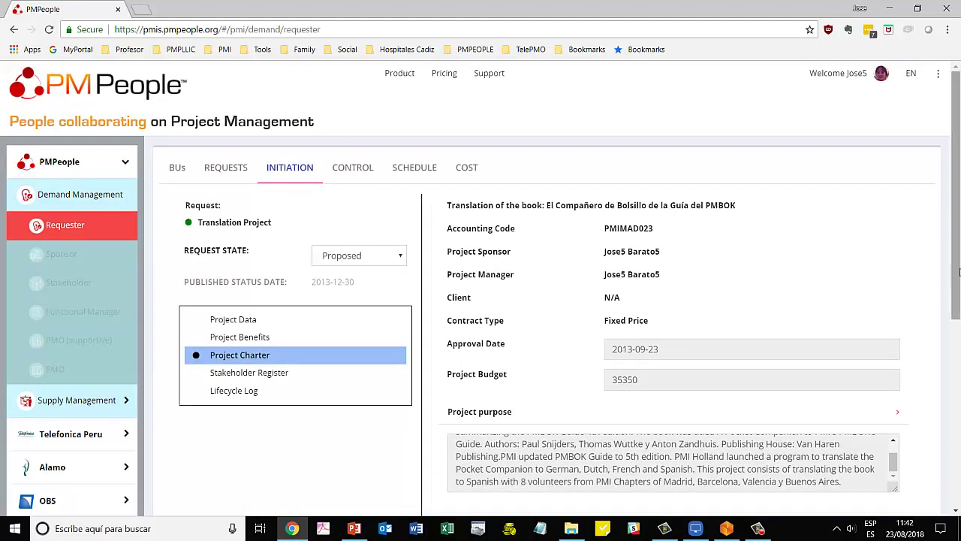
pyautogui.moveTo(952, 263); pyautogui.dragTo(915, 306)
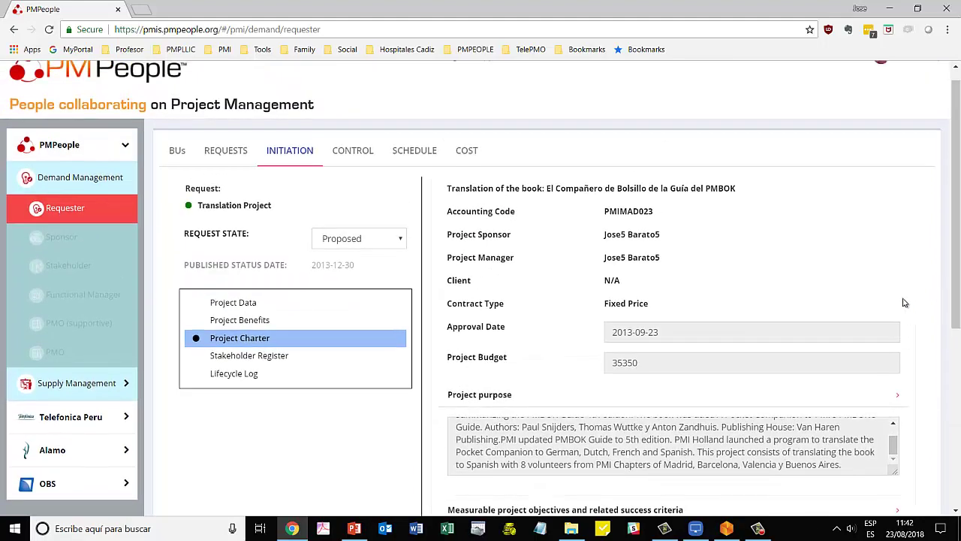
# - Open the Translation Project's status reports in its control data and read through the 2013-10-07 review
pyautogui.click(362, 154)
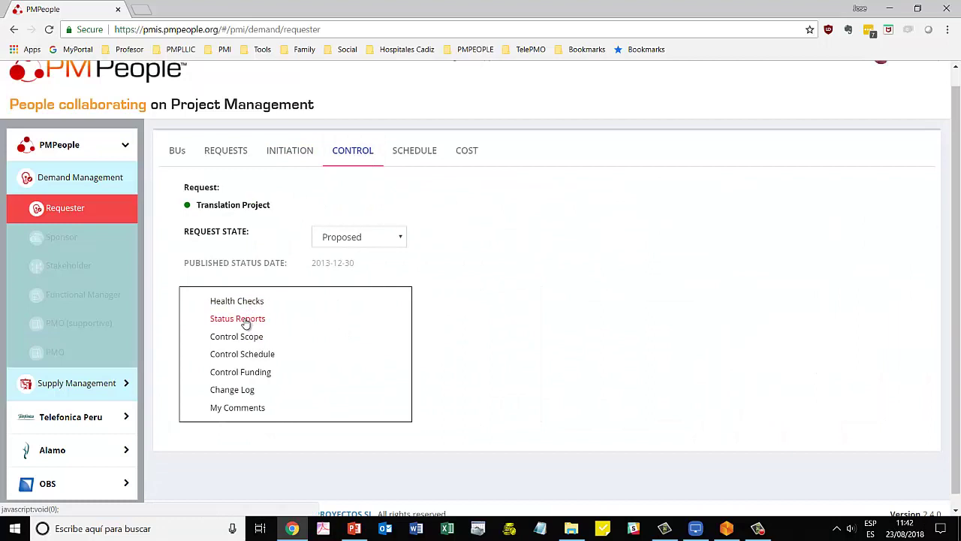
pyautogui.click(246, 322)
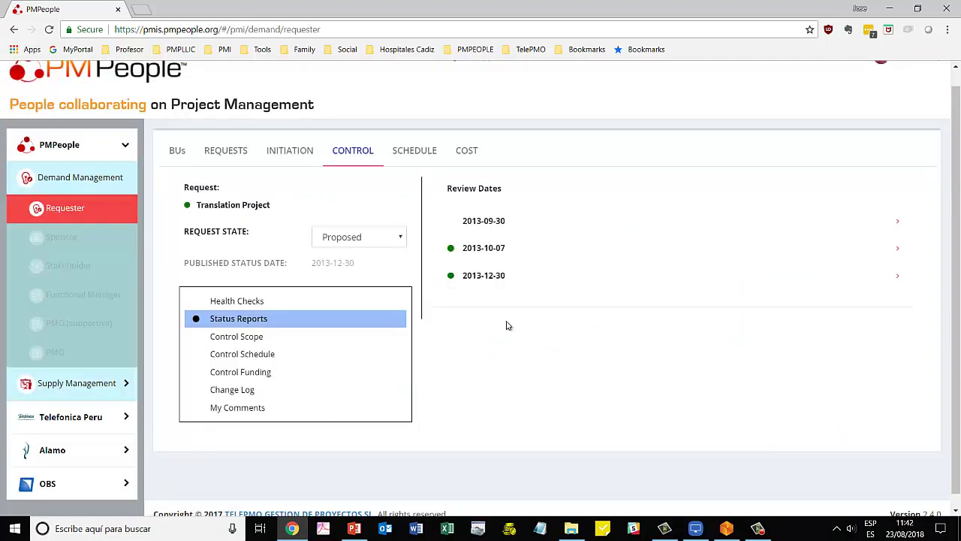
pyautogui.click(494, 252)
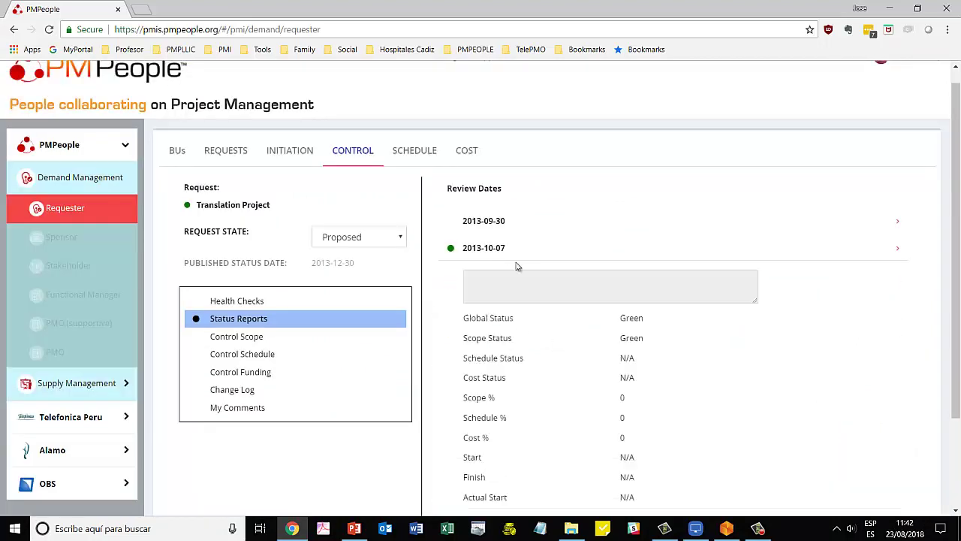
pyautogui.scroll(-2, 581, 370)
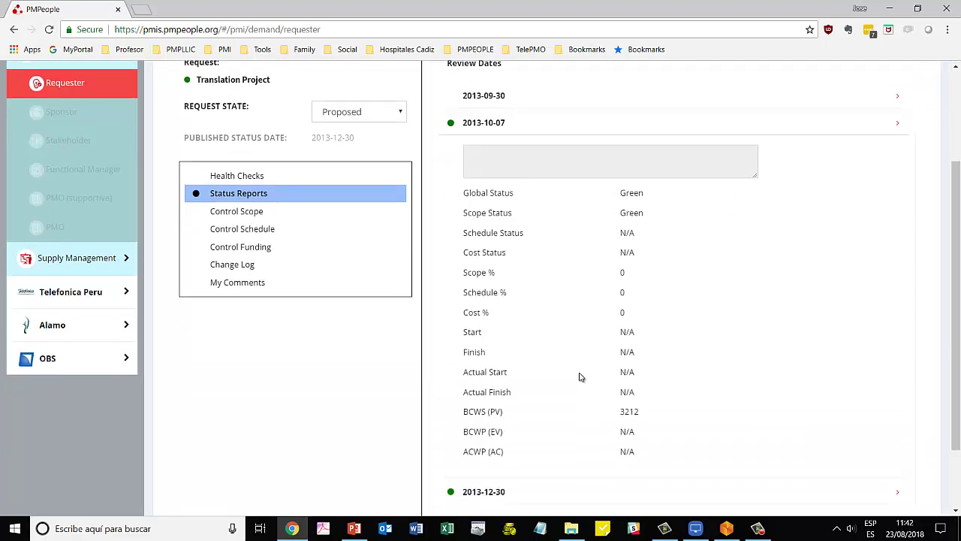
pyautogui.scroll(1, 585, 371)
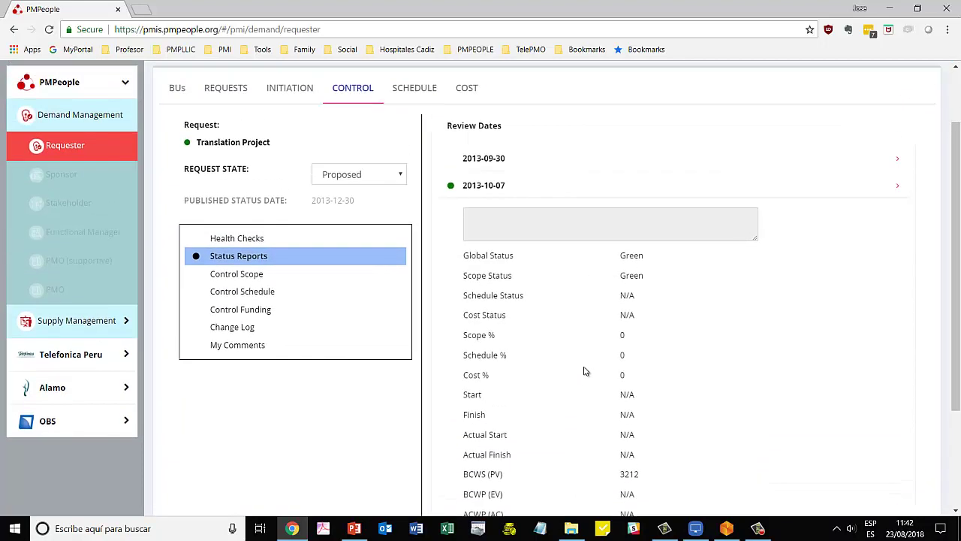
pyautogui.scroll(1, 585, 371)
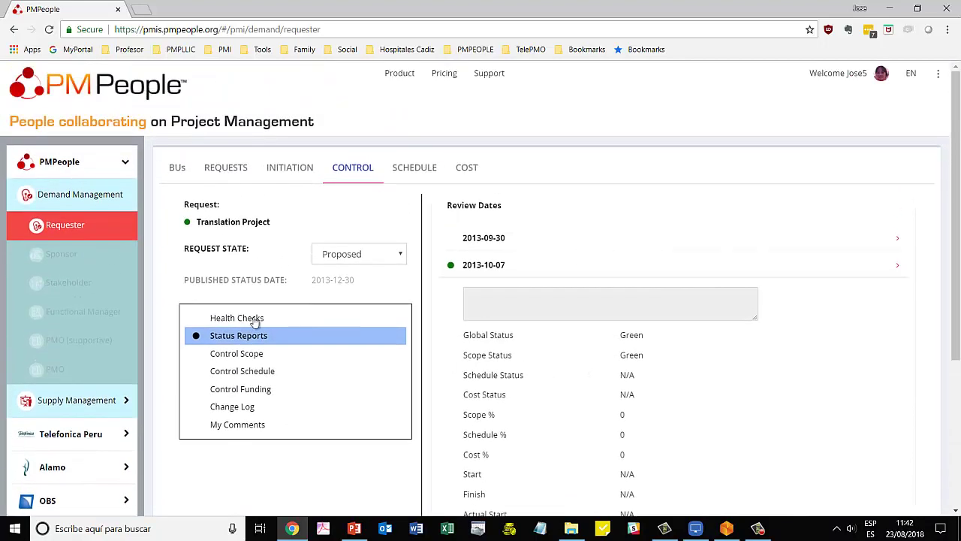
# - Return to the Requester's business unit list, and check the Requester demo workflow in RQ demo.pptx in PowerPoint before going back to the browser
pyautogui.click(67, 224)
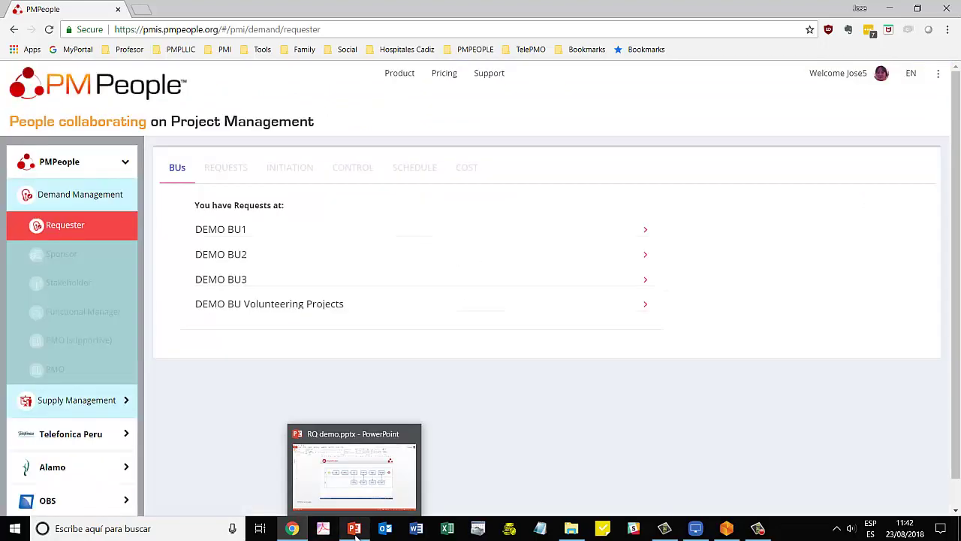
pyautogui.click(355, 528)
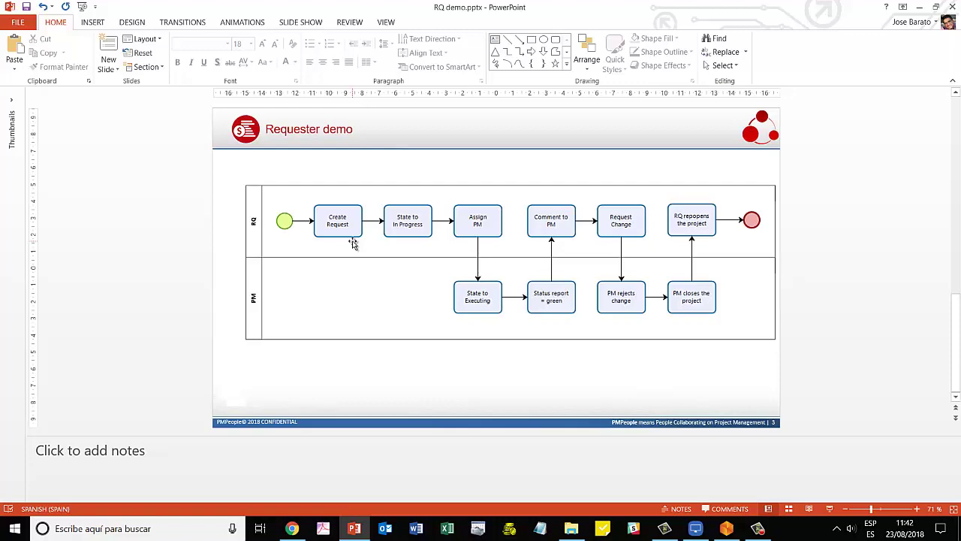
pyautogui.hotkey('alt', 'Tab')
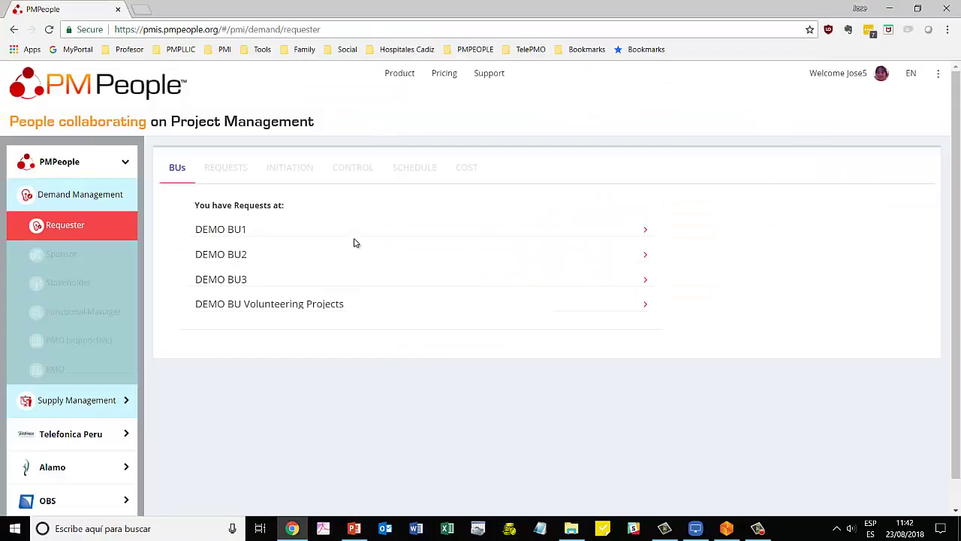
# - Add a new request under DEMO BU1 and set its request name to RQ1
pyautogui.click(236, 235)
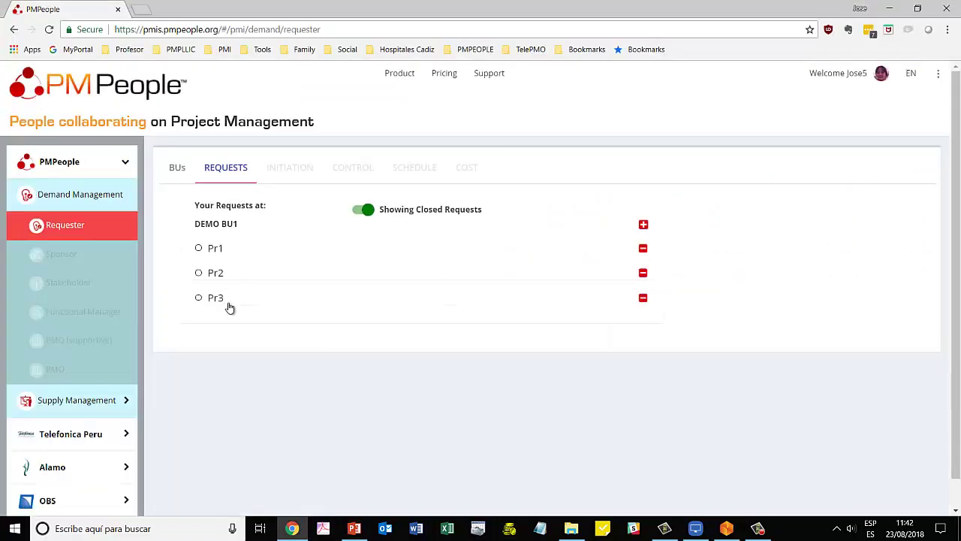
pyautogui.click(643, 225)
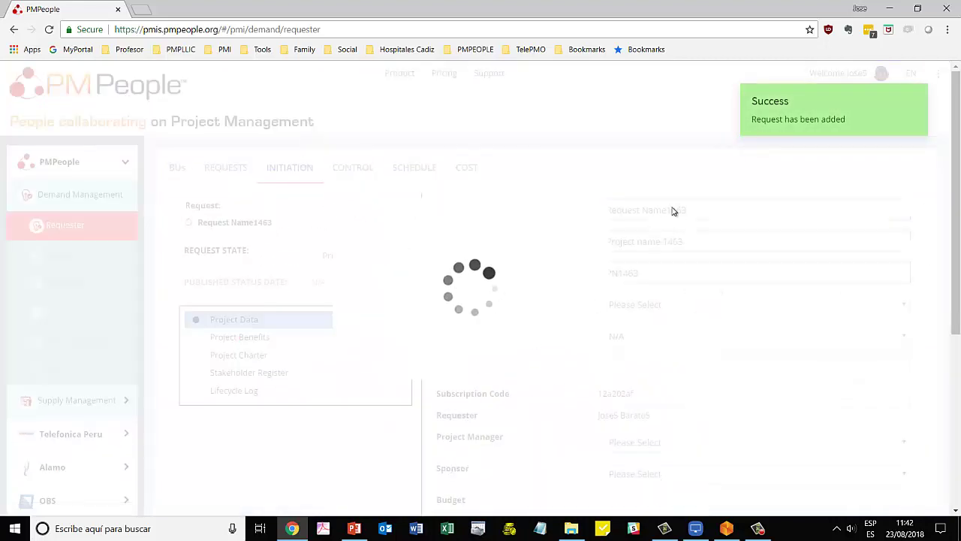
pyautogui.moveTo(703, 213); pyautogui.dragTo(593, 209)
pyautogui.press('BackSpace')
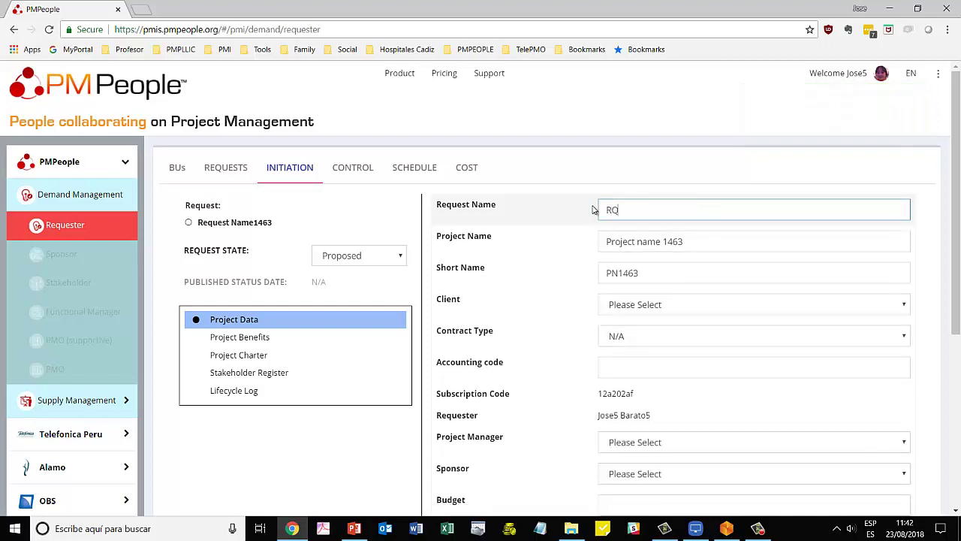
# - Set both the project name and the short name of the new request to PR1 and save the project data
pyautogui.press('Tab')
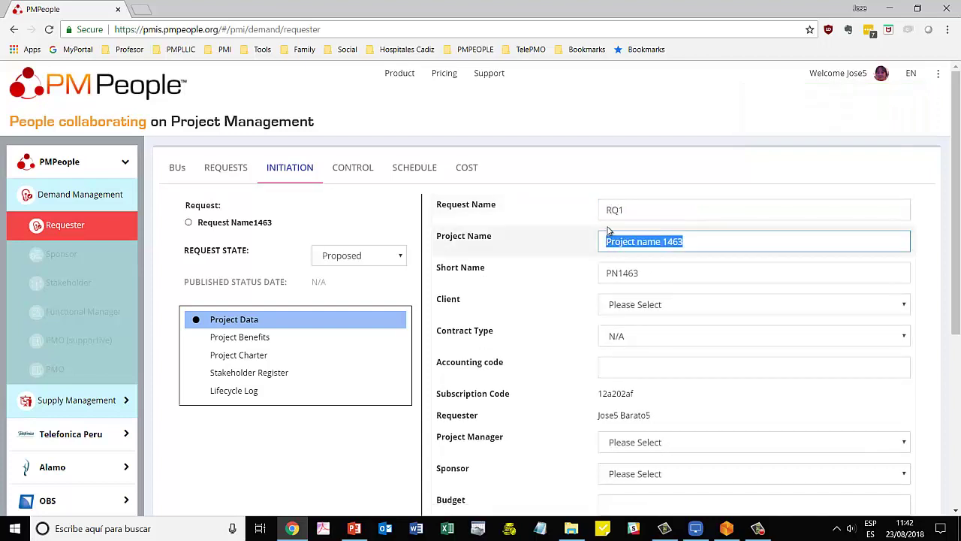
pyautogui.write('PR1')
pyautogui.moveTo(654, 250); pyautogui.dragTo(577, 238)
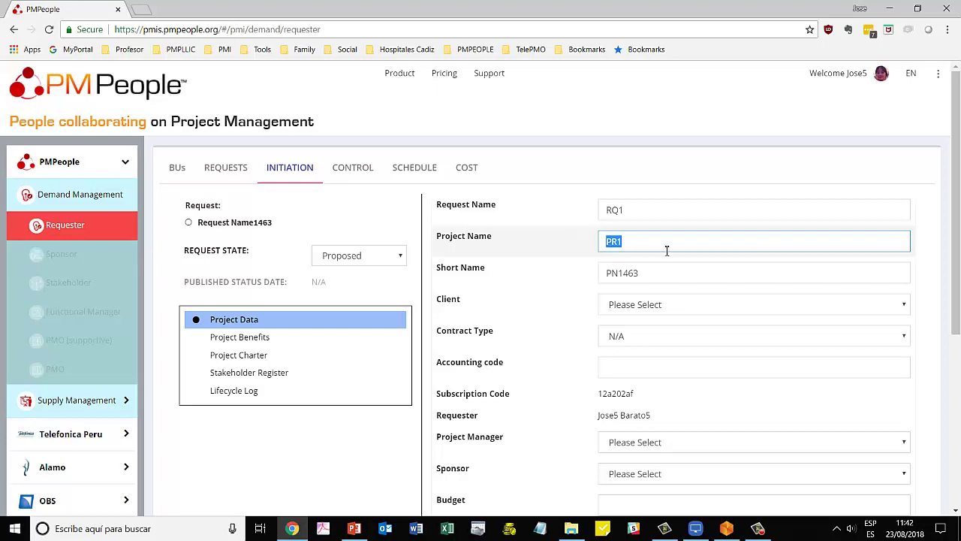
pyautogui.hotkey('ctrl', 'c')
pyautogui.press('Tab')
pyautogui.hotkey('ctrl', 'v')
pyautogui.scroll(-3, 634, 365)
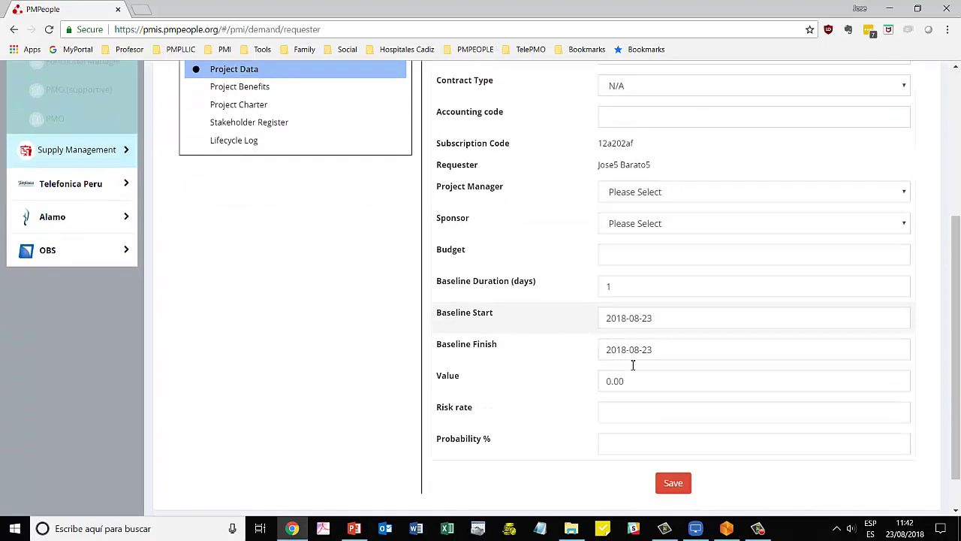
pyautogui.click(674, 485)
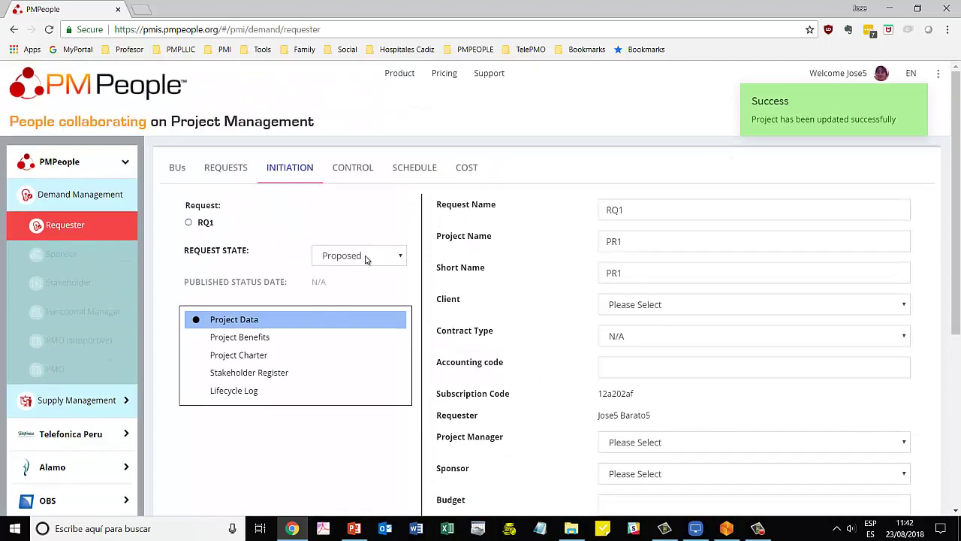
# - Set the state of request RQ1 to In Progress, and check the demo workflow in PowerPoint before returning to the browser
pyautogui.click(365, 258)
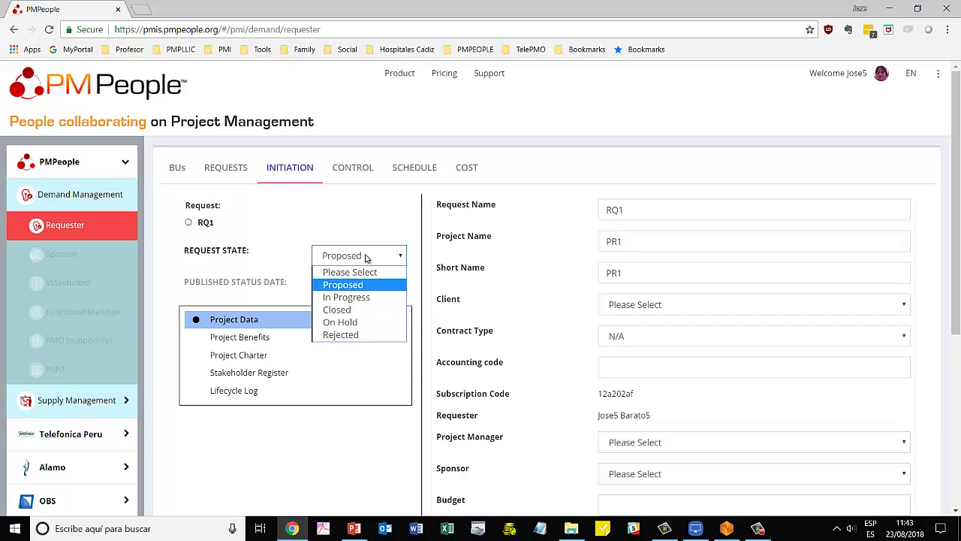
pyautogui.click(350, 297)
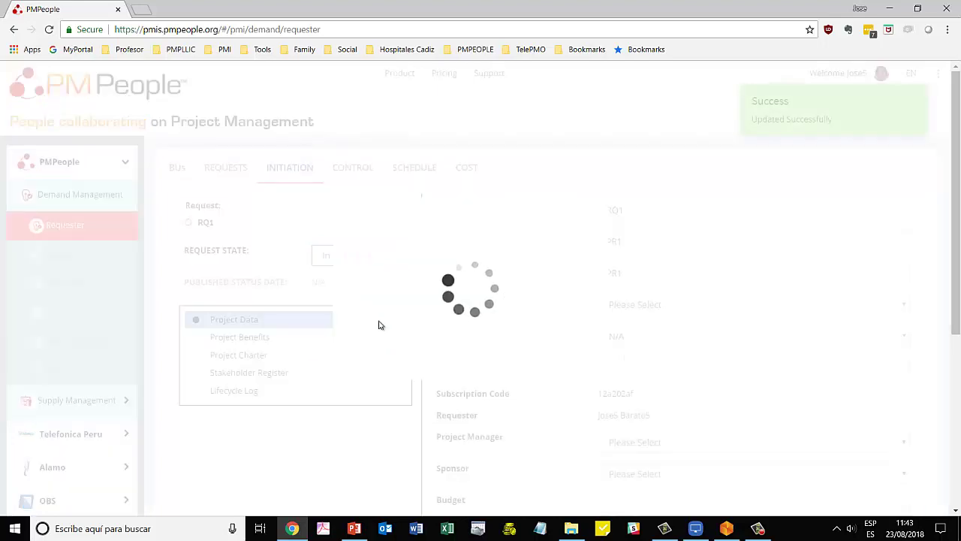
pyautogui.hotkey('alt', 'Tab')
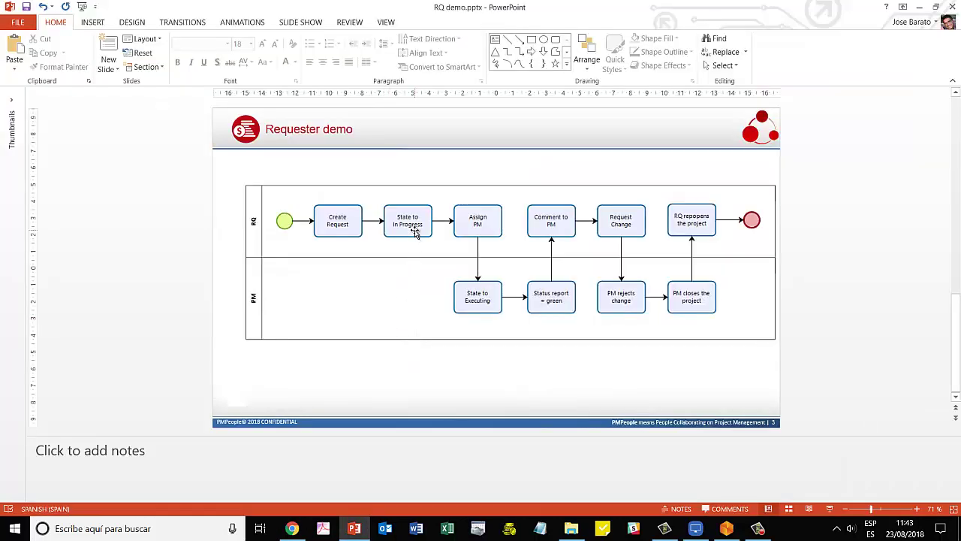
pyautogui.hotkey('alt', 'Tab')
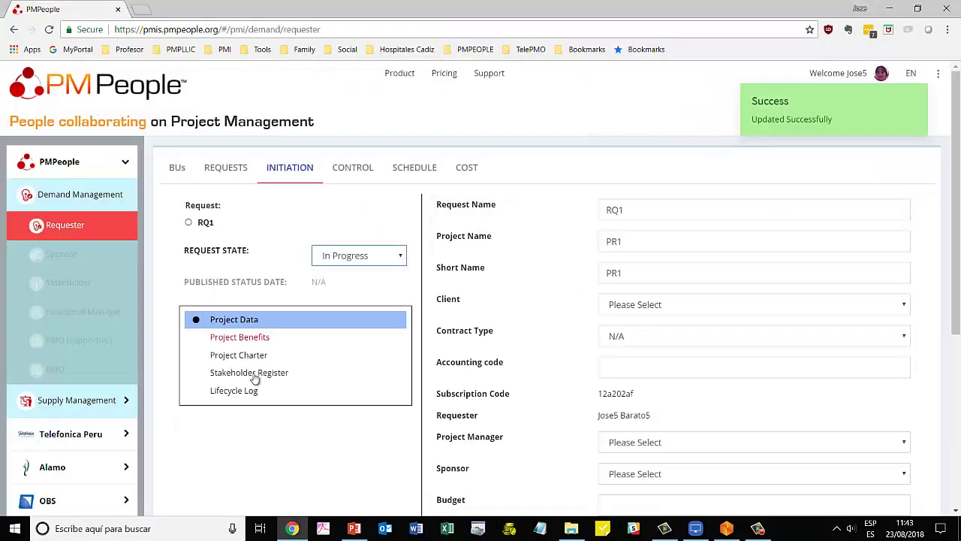
# - Assign the requester's own user as project manager in RQ1's project data and save it
pyautogui.scroll(-2, 570, 323)
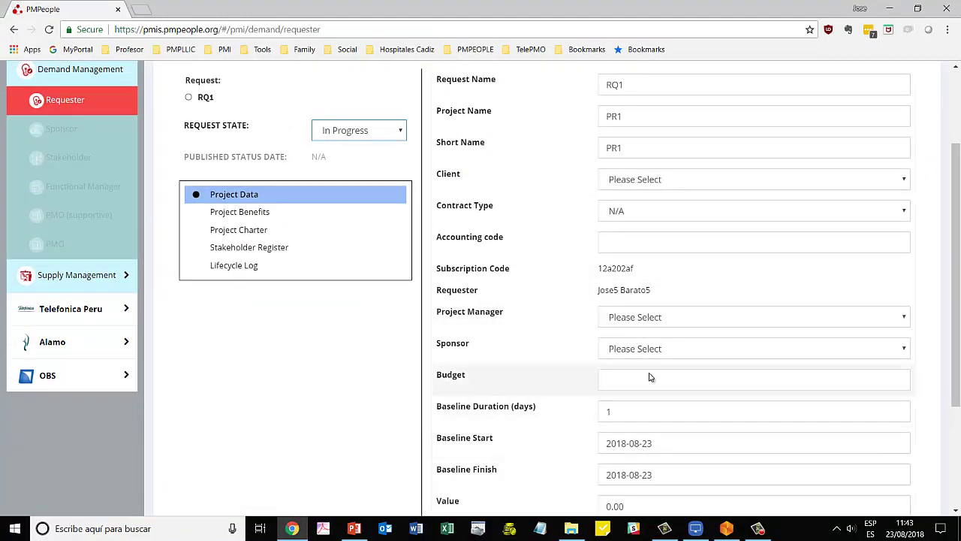
pyautogui.click(650, 320)
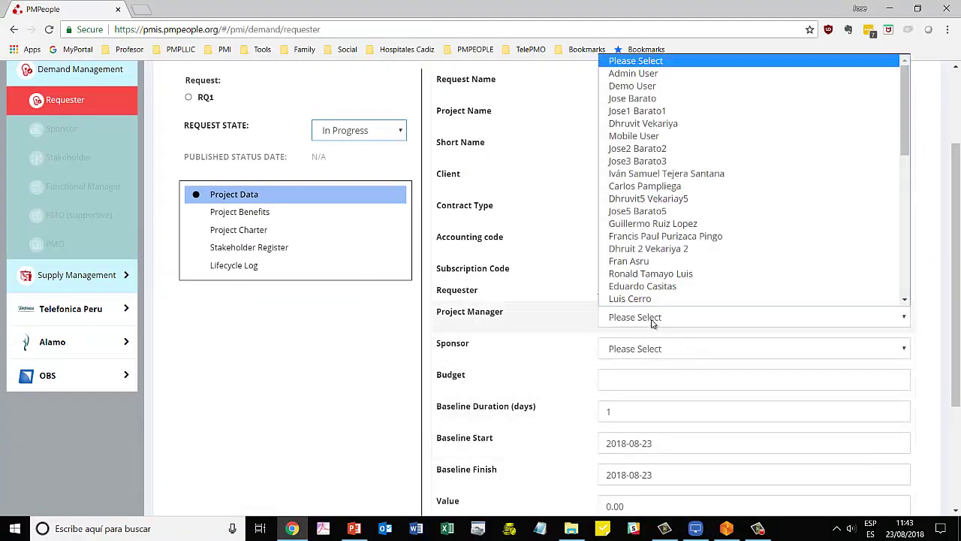
pyautogui.click(637, 211)
pyautogui.scroll(-3, 661, 405)
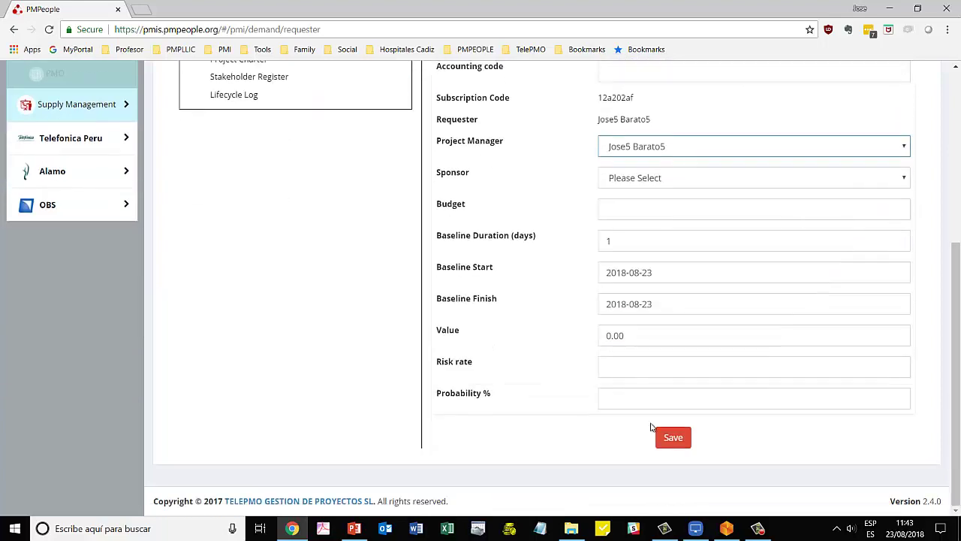
pyautogui.click(673, 439)
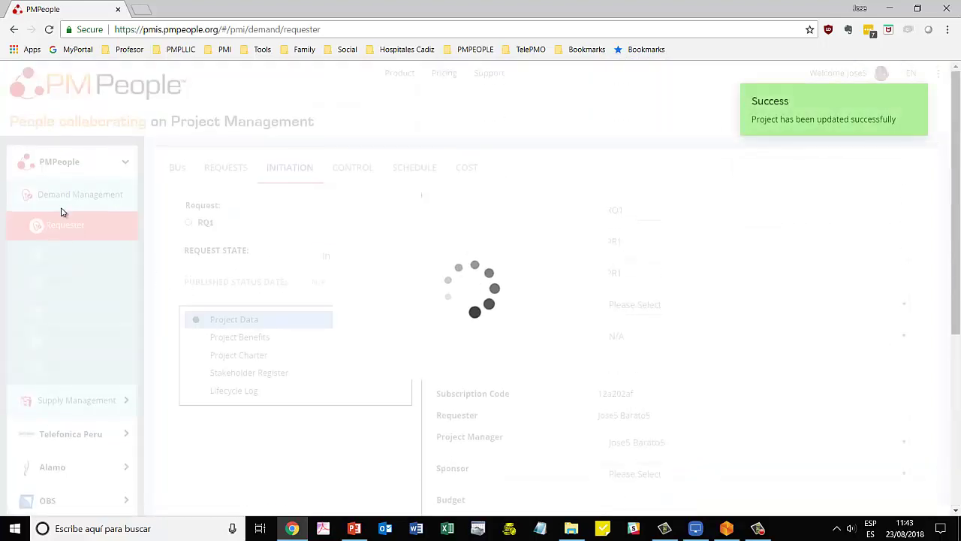
# - Switch to the Project Manager role under Supply Management and open project PR1 in DEMO BU1
pyautogui.click(64, 197)
pyautogui.click(69, 228)
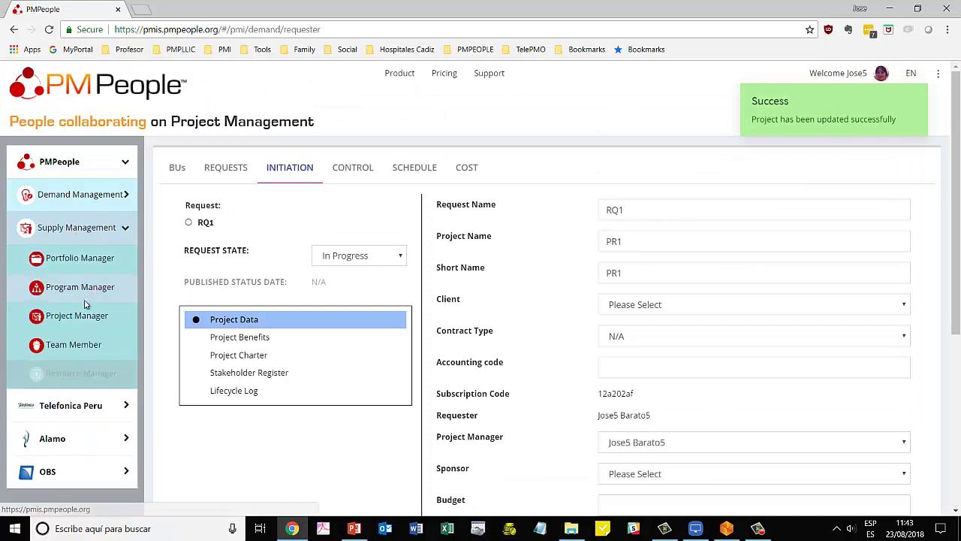
pyautogui.click(81, 315)
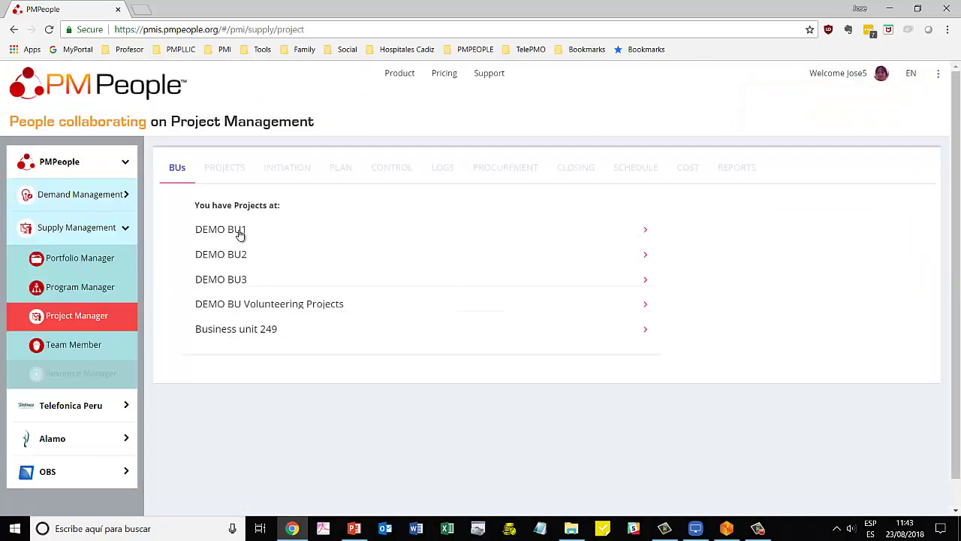
pyautogui.click(238, 231)
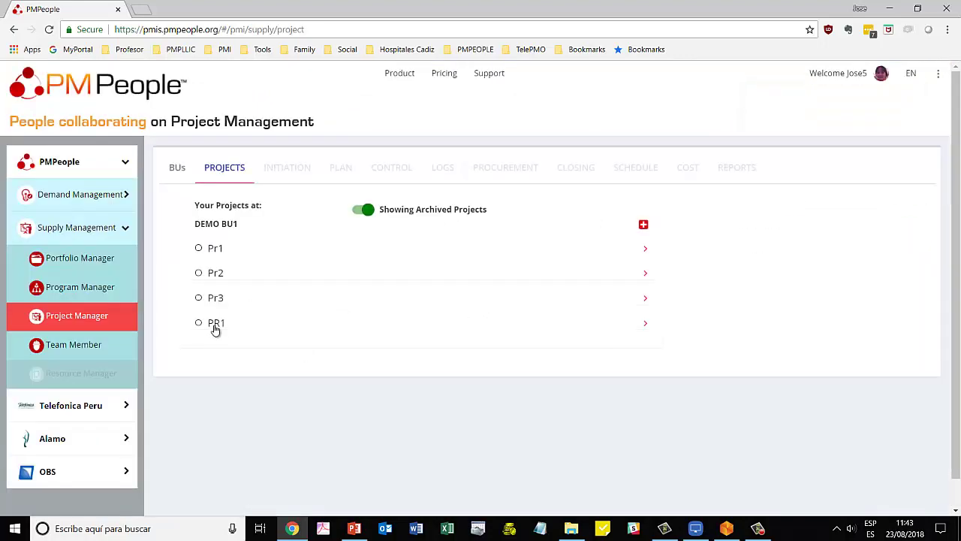
pyautogui.click(214, 325)
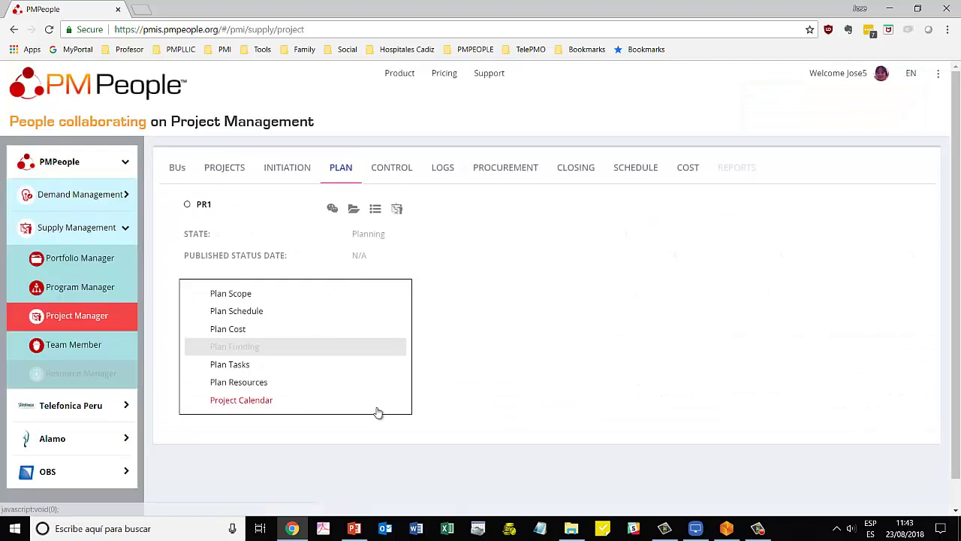
# - Check the demo workflow in PowerPoint, return to the browser and set PR1's project state to Executing in its control data
pyautogui.hotkey('alt', 'Tab')
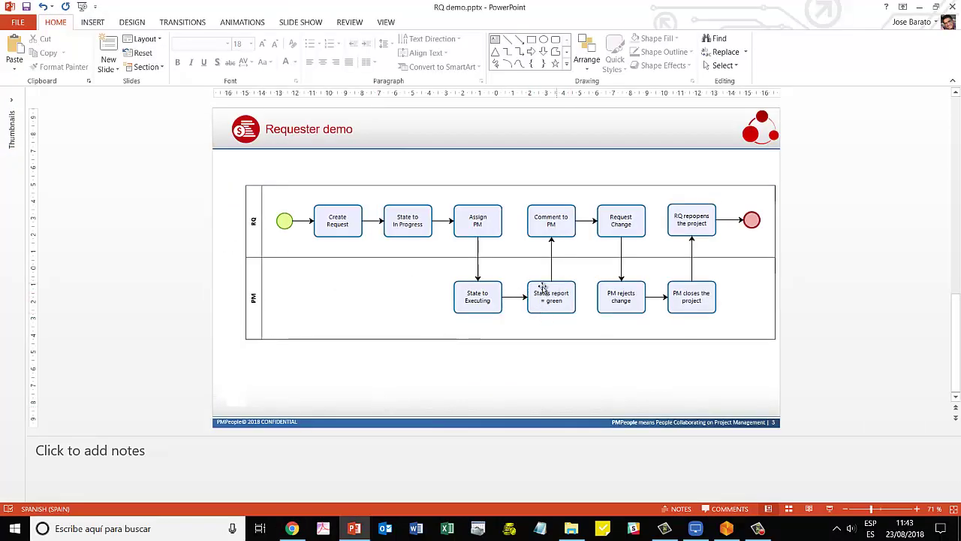
pyautogui.hotkey('alt', 'Tab')
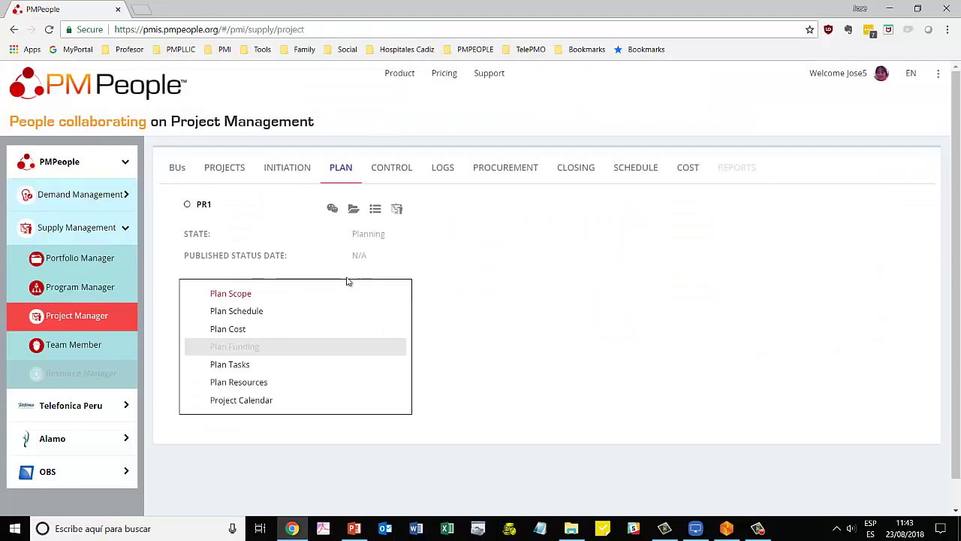
pyautogui.click(391, 172)
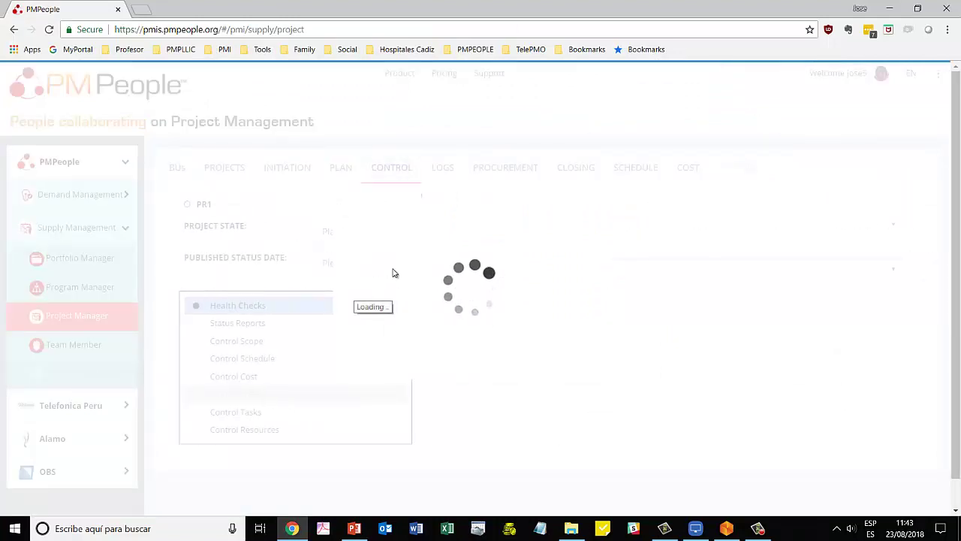
pyautogui.click(366, 241)
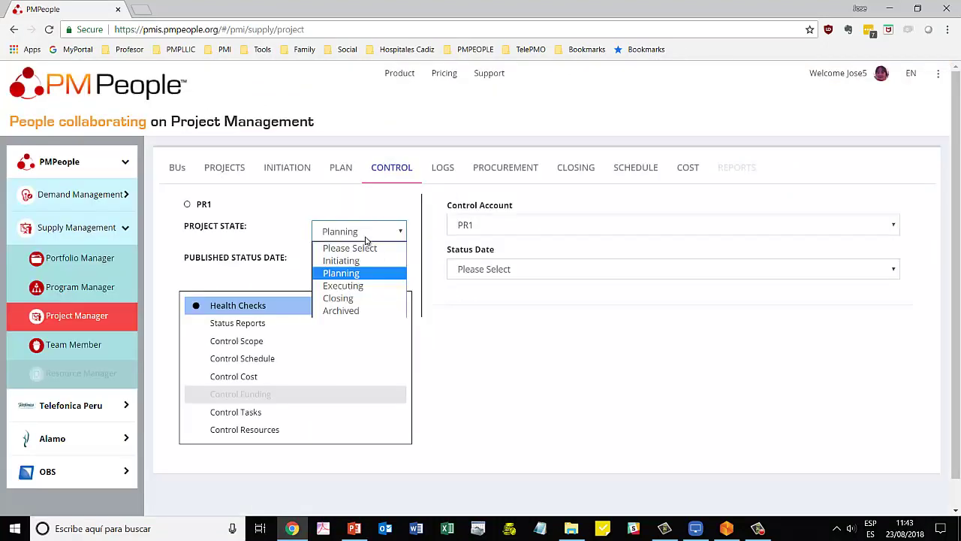
pyautogui.click(361, 286)
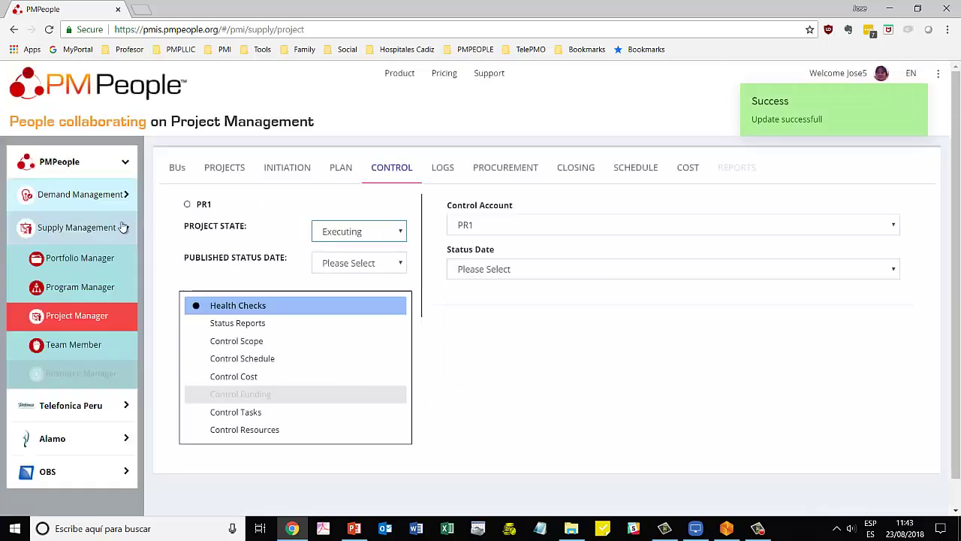
# - View request RQ1 in the Requester role and check the demo workflow in PowerPoint before returning to the browser
pyautogui.click(124, 227)
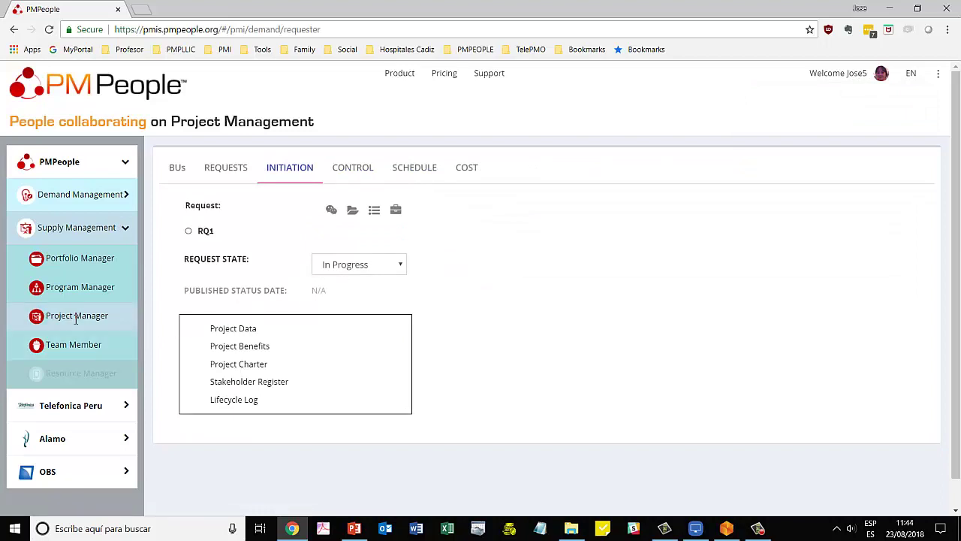
pyautogui.hotkey('alt', 'Tab')
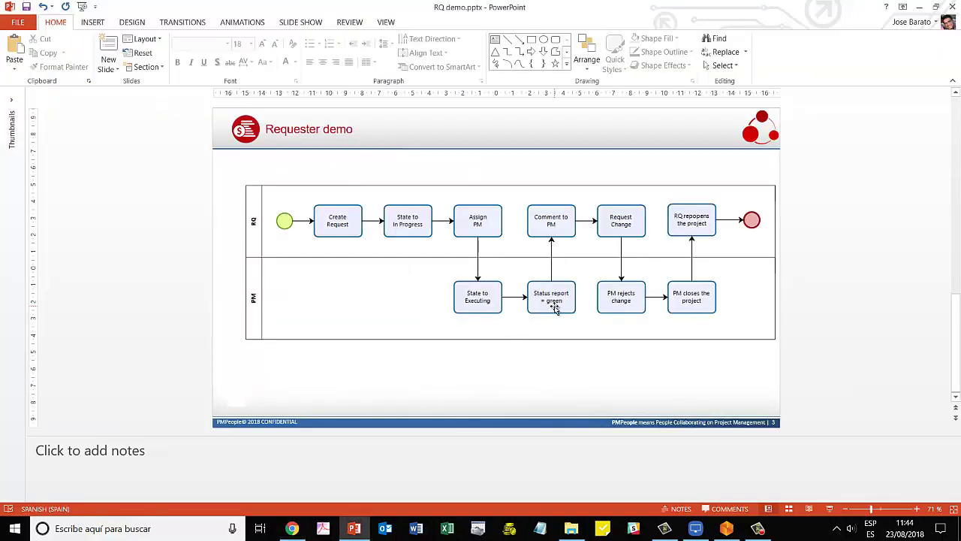
pyautogui.hotkey('alt', 'Tab')
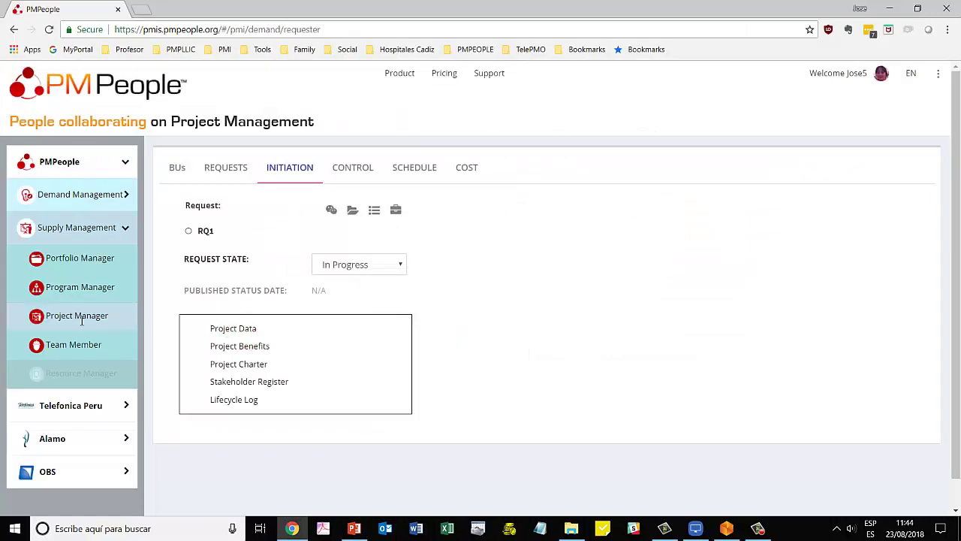
# - Reopen project PR1 in DEMO BU1 as Project Manager and add a 2018-08-23 review date to its project calendar
pyautogui.click(131, 306)
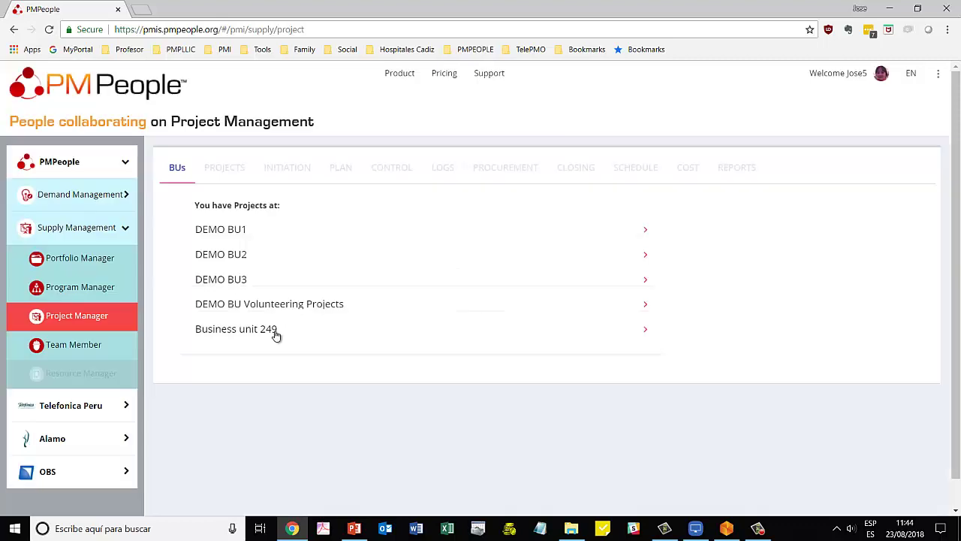
pyautogui.click(224, 236)
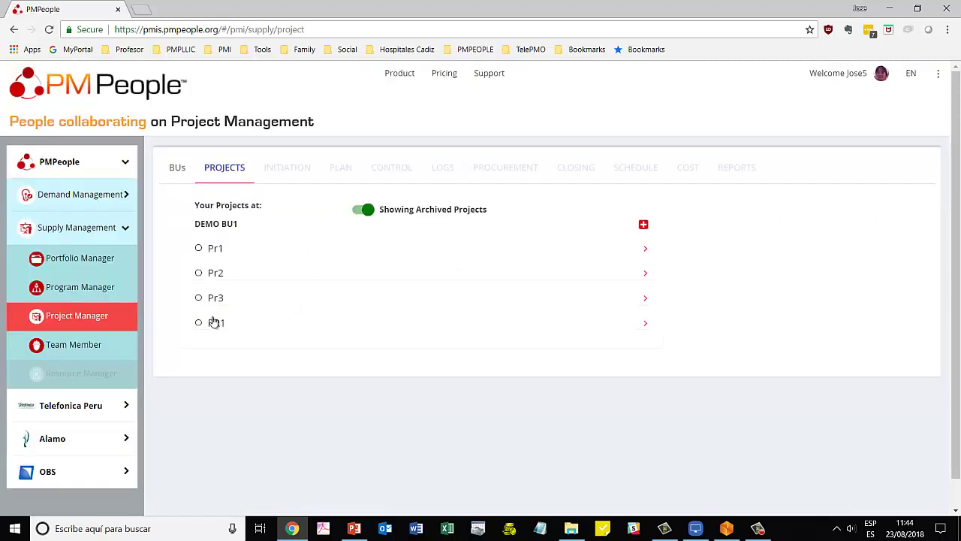
pyautogui.click(228, 321)
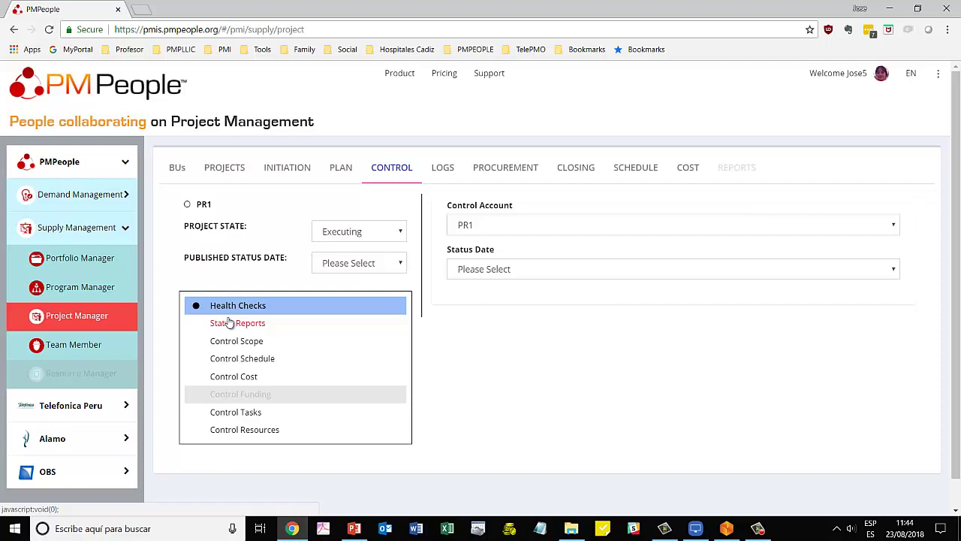
pyautogui.click(340, 167)
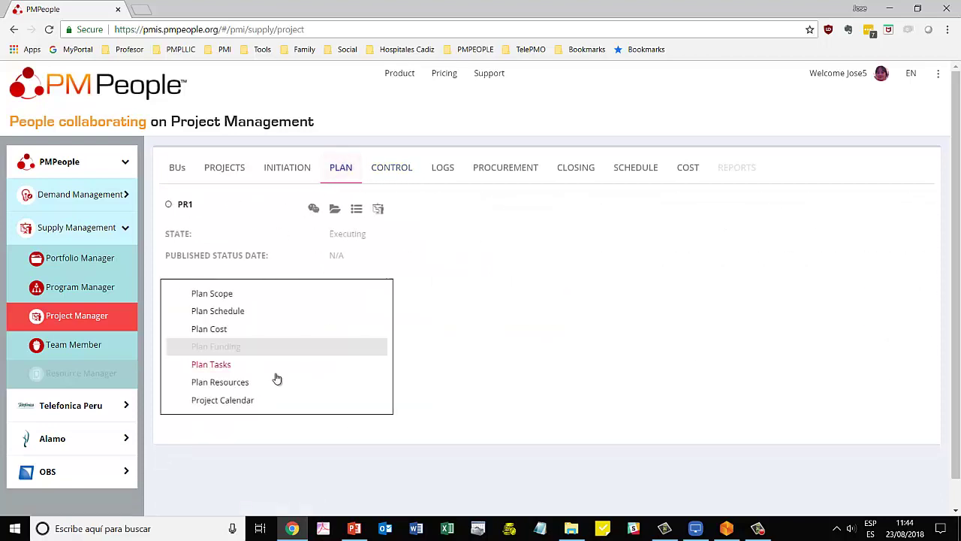
pyautogui.click(238, 400)
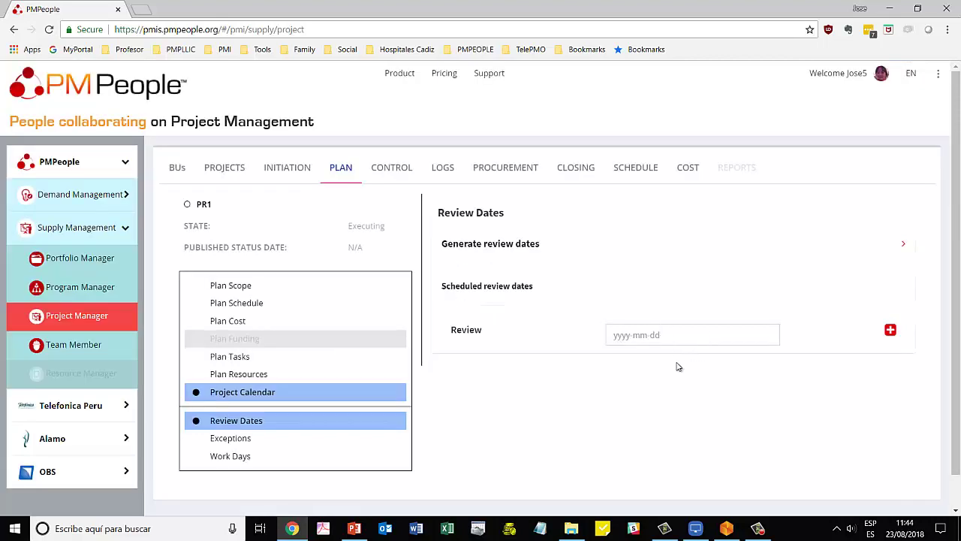
pyautogui.click(713, 342)
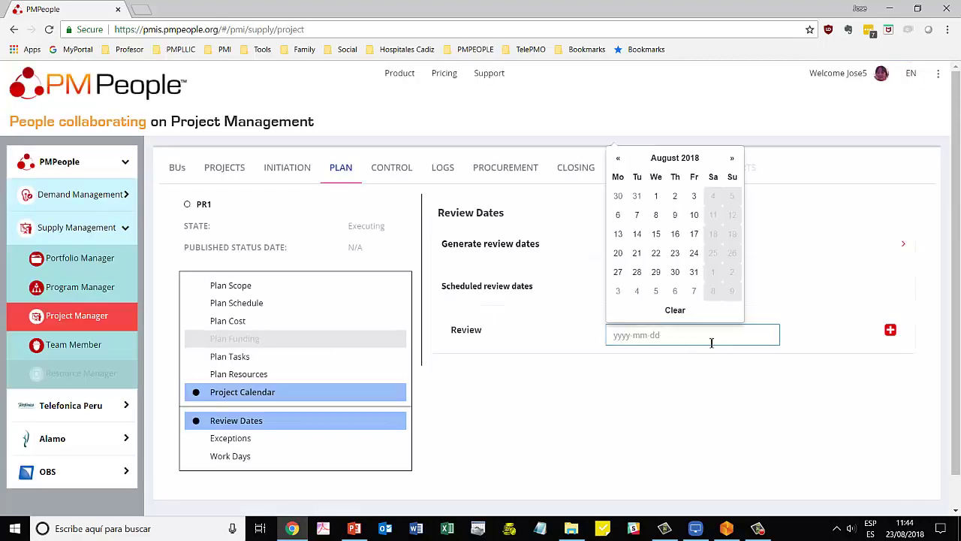
pyautogui.click(676, 254)
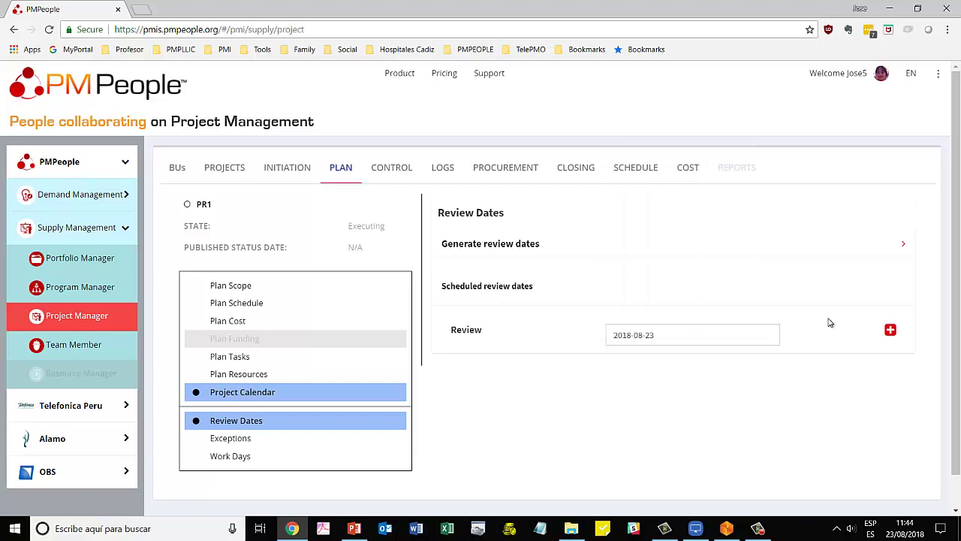
pyautogui.click(890, 330)
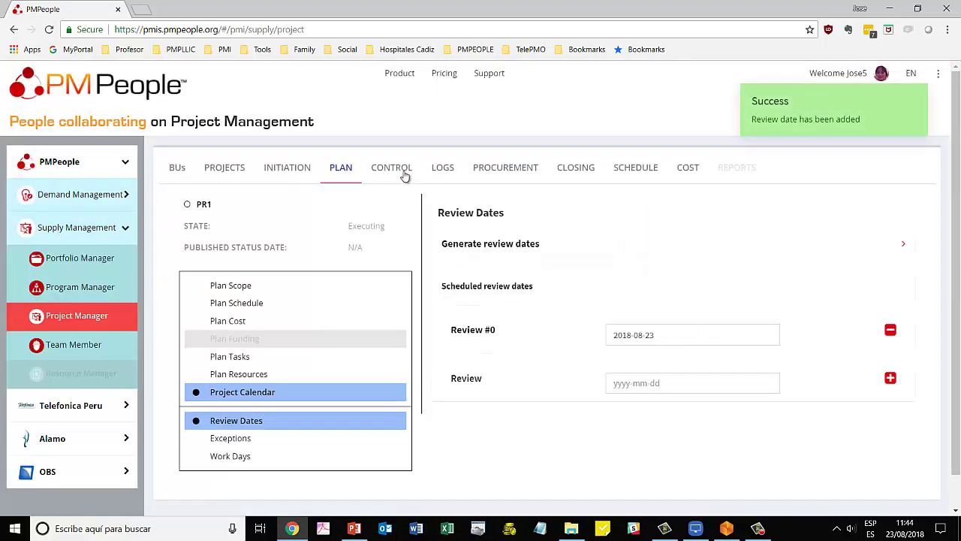
# - In PR1's health checks for status date 2018-08-23, set the global status to Green with the comment EXPLICACION TODO BIEN and save
pyautogui.click(404, 172)
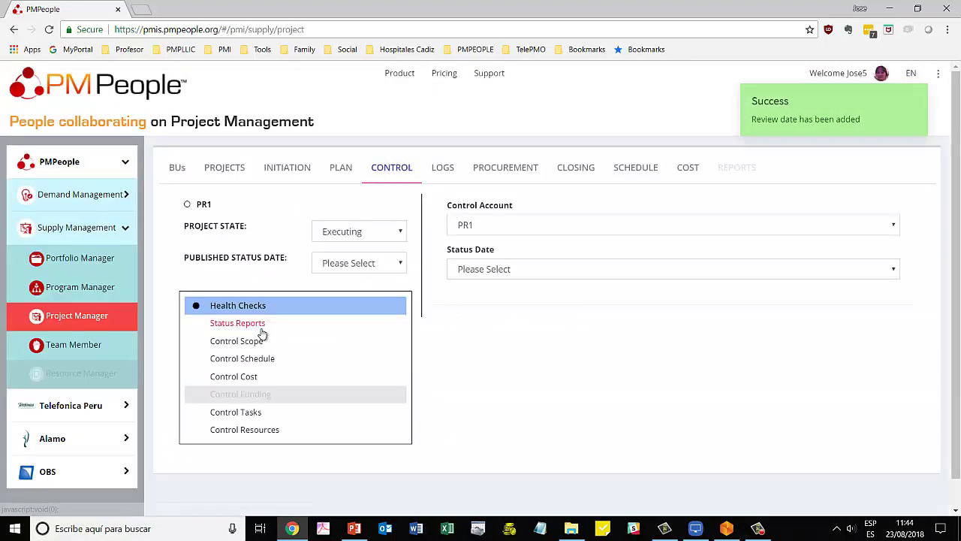
pyautogui.click(480, 226)
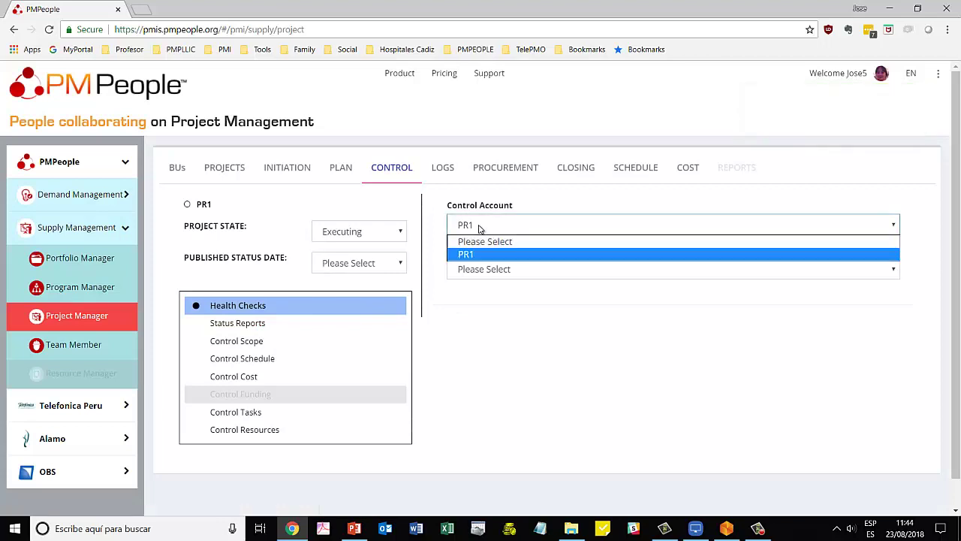
pyautogui.click(480, 227)
pyautogui.click(489, 299)
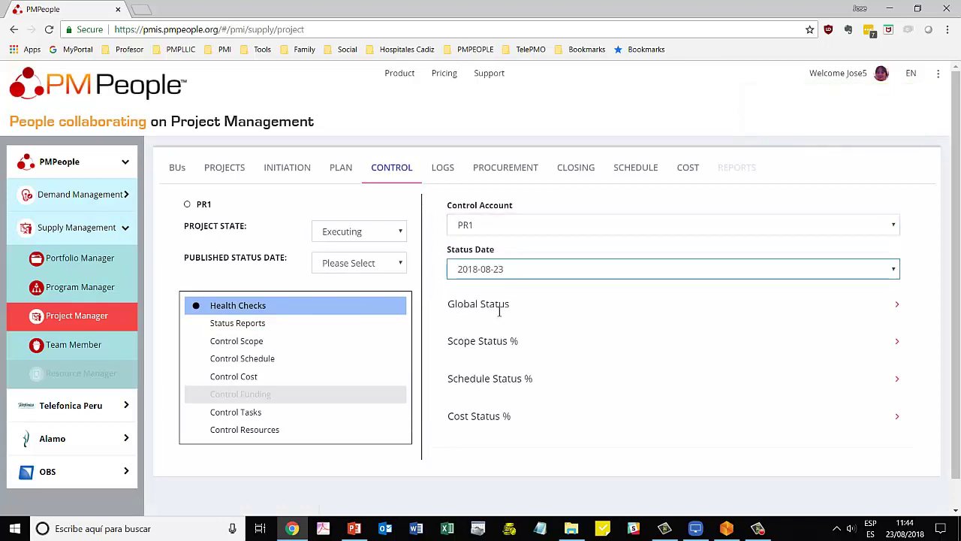
pyautogui.click(500, 306)
pyautogui.click(491, 336)
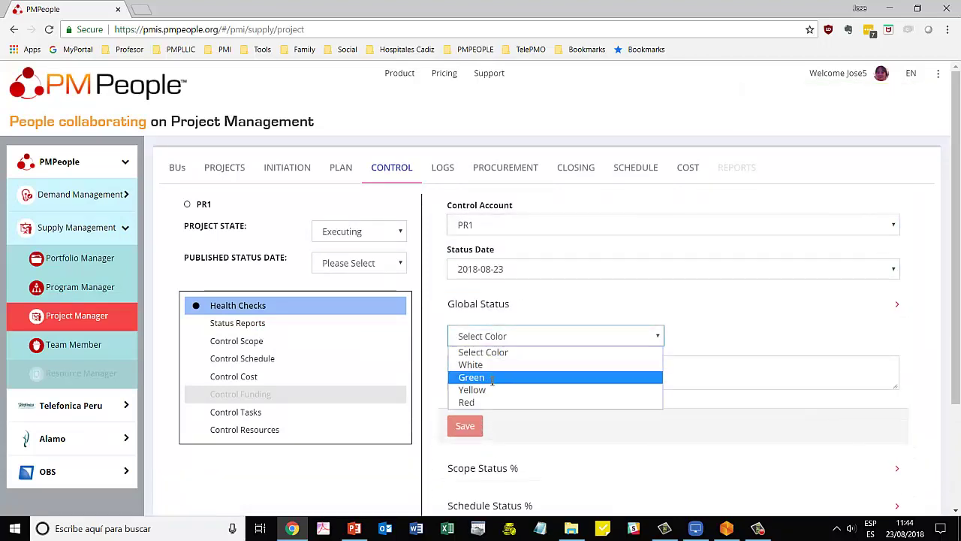
pyautogui.click(497, 377)
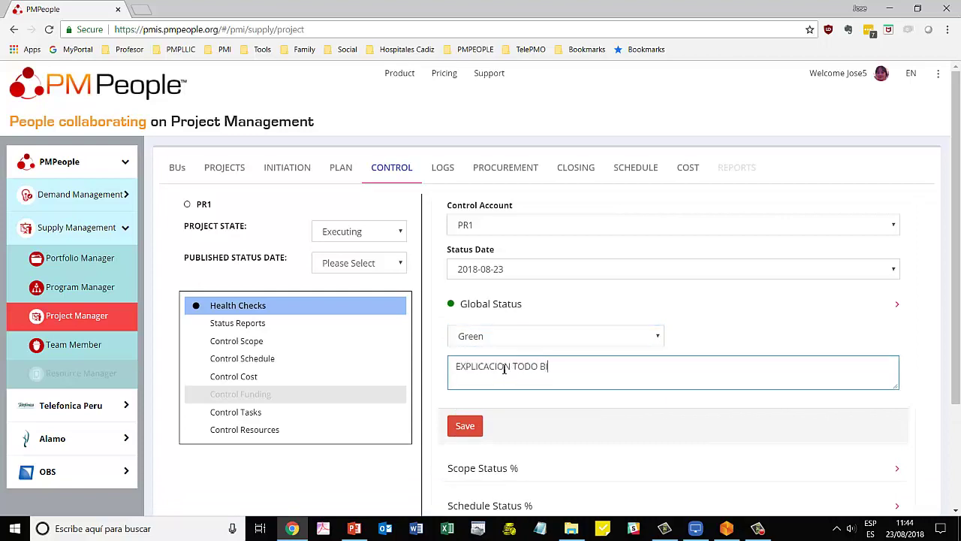
pyautogui.click(481, 418)
# - Check the Requester role, return to PR1 as Project Manager and set its published status date to 2018-08-23
pyautogui.click(42, 193)
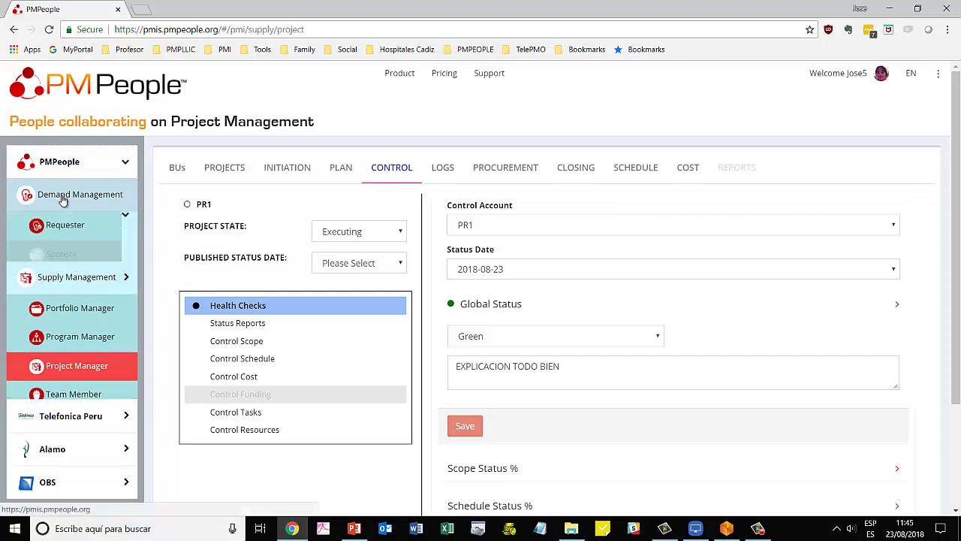
pyautogui.click(38, 223)
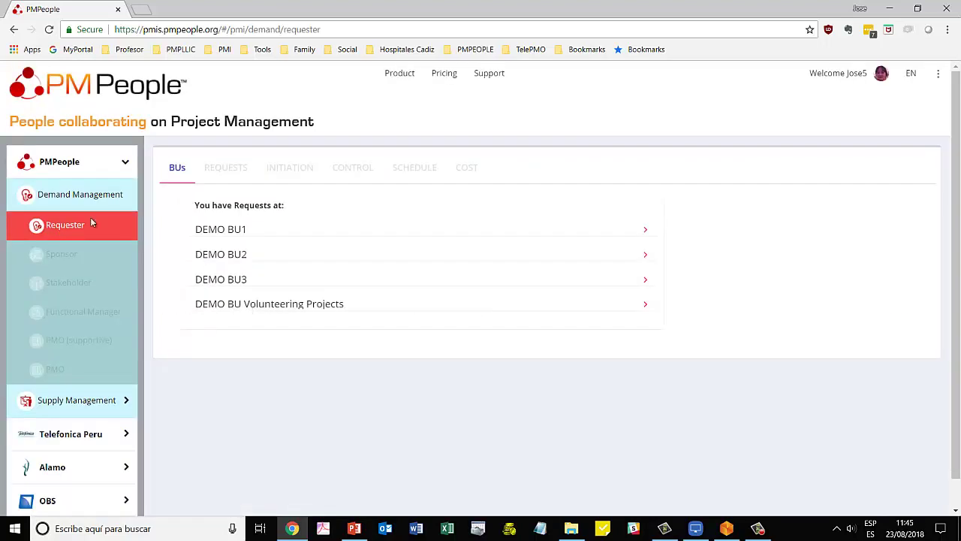
pyautogui.click(79, 399)
pyautogui.click(375, 264)
pyautogui.click(352, 292)
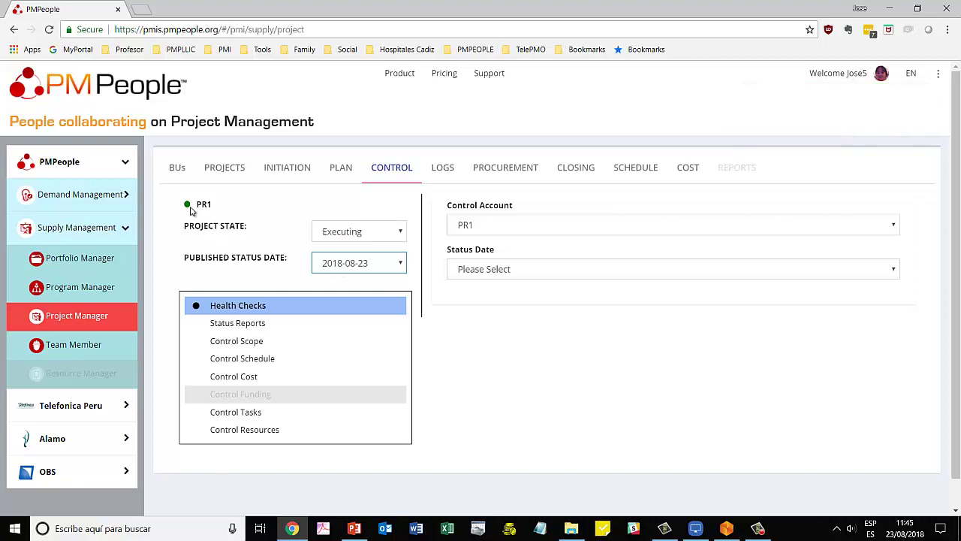
# - Open request RQ1 in DEMO BU1 as Requester and show My Comments in its control data
pyautogui.click(59, 193)
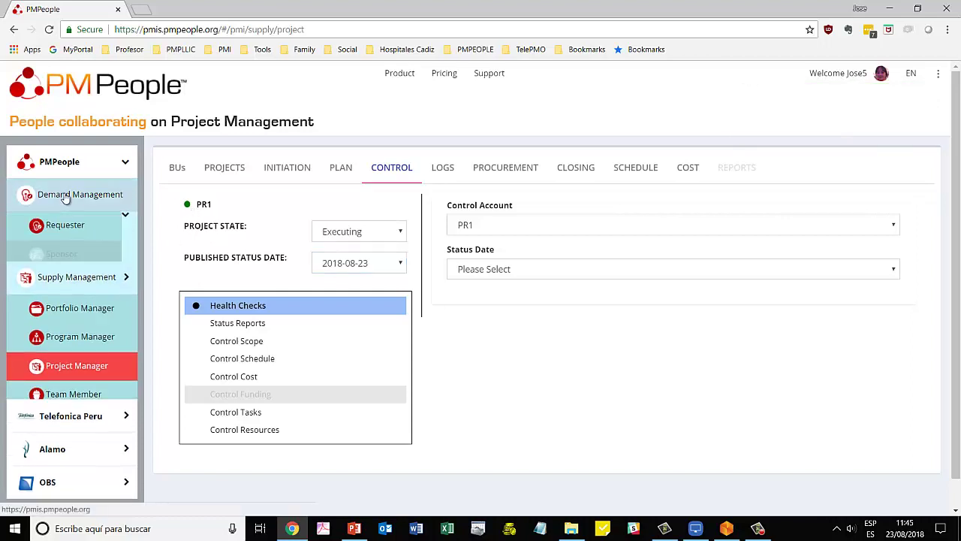
pyautogui.click(64, 224)
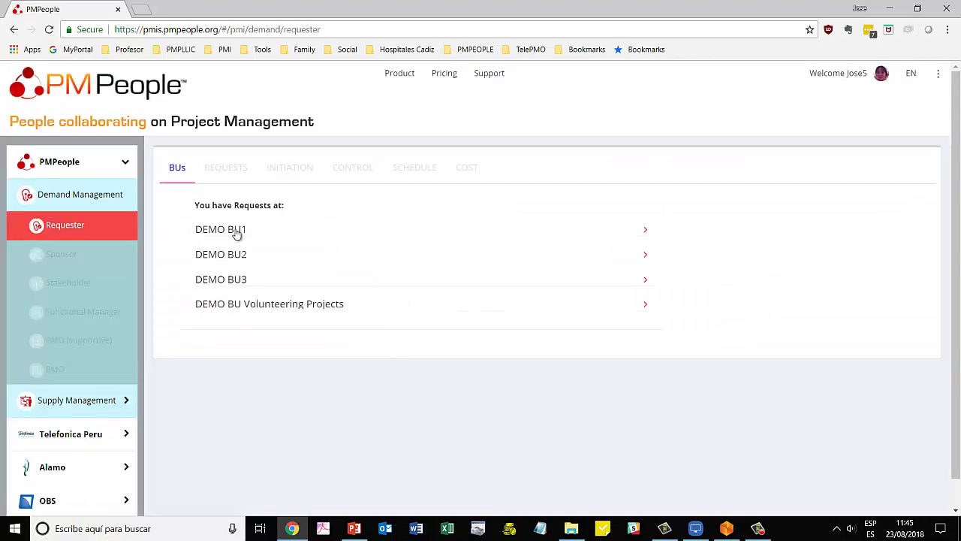
pyautogui.click(236, 233)
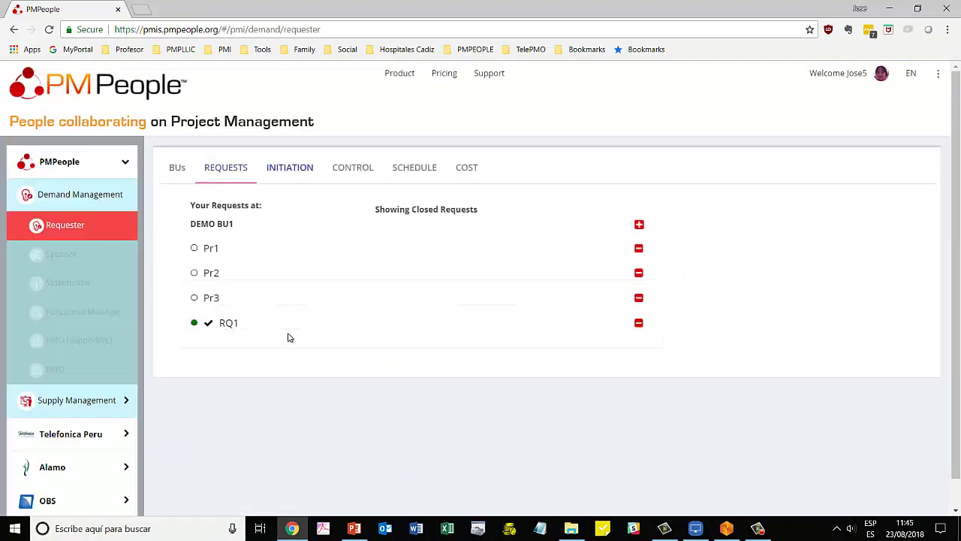
pyautogui.click(288, 338)
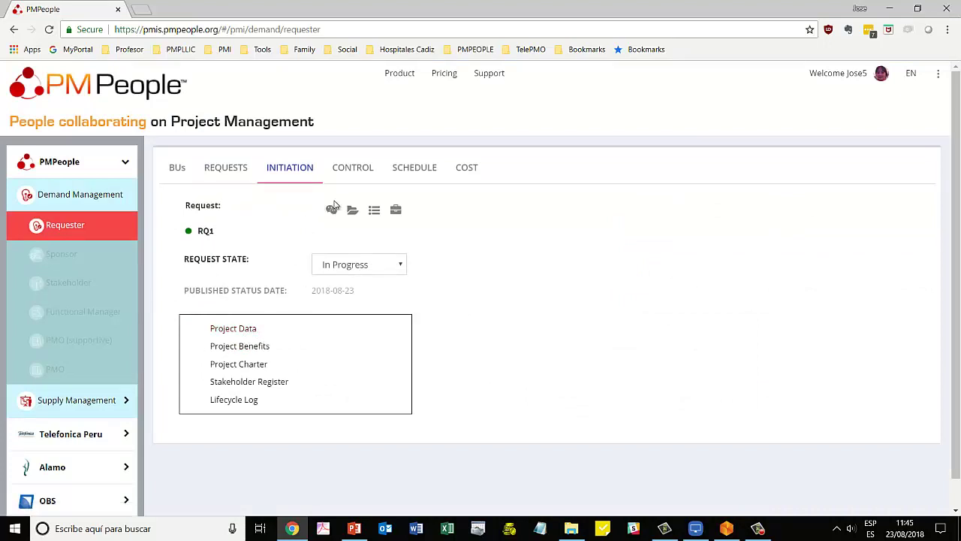
pyautogui.click(360, 172)
pyautogui.click(347, 433)
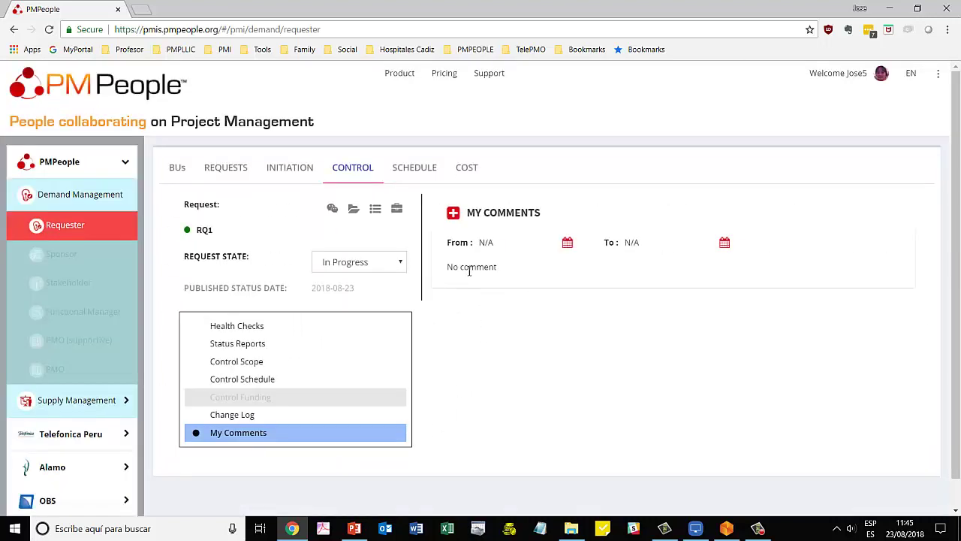
# - Start a new anonymous comment on control account PR1 dated 2018-08-23
pyautogui.click(454, 214)
pyautogui.click(488, 263)
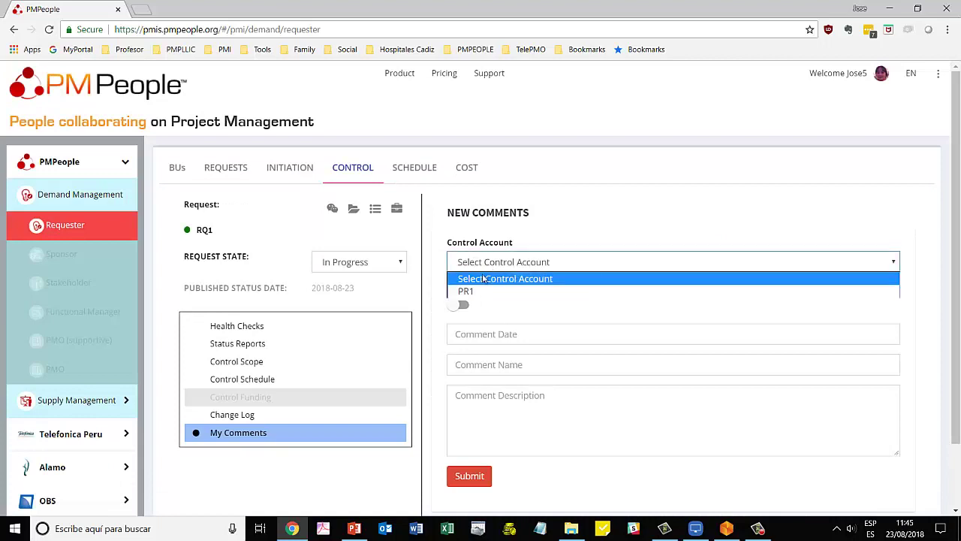
pyautogui.click(475, 291)
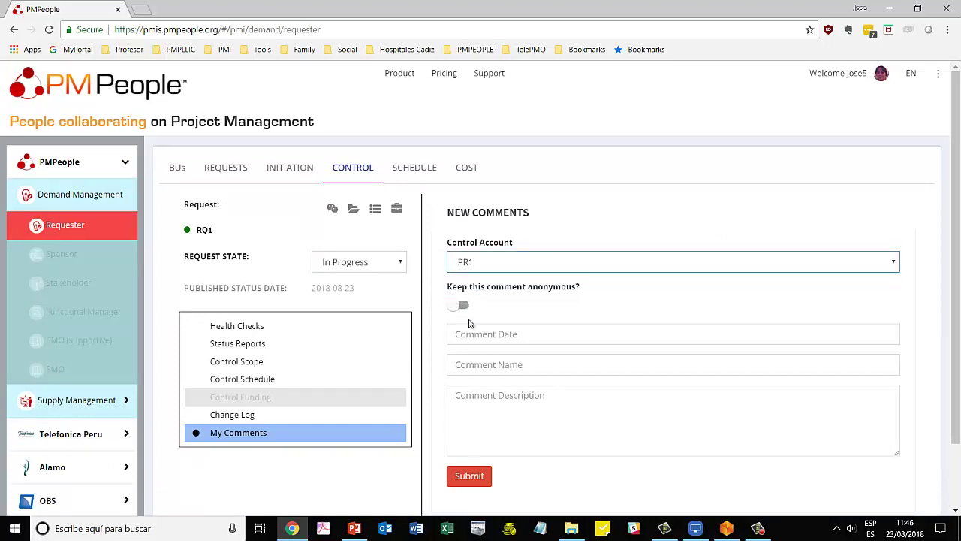
pyautogui.click(463, 304)
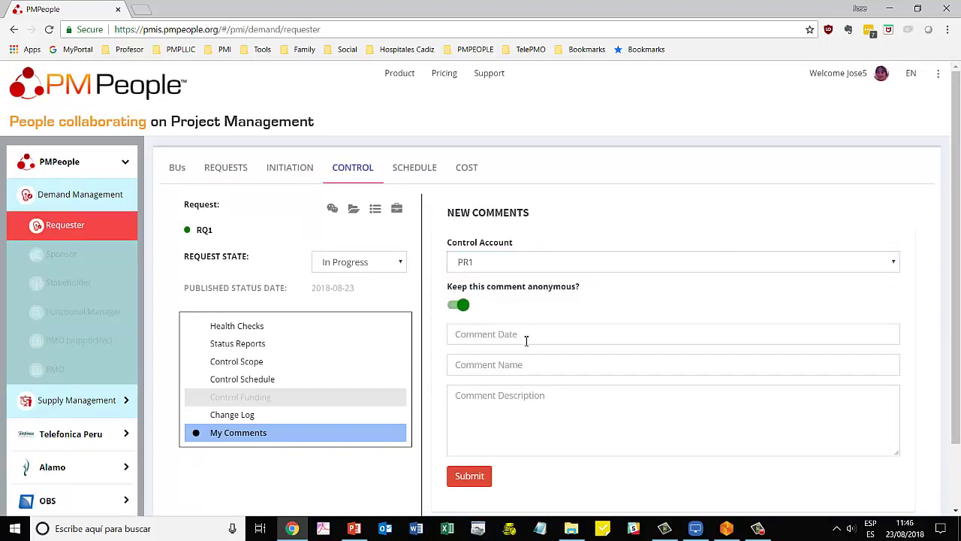
pyautogui.click(478, 334)
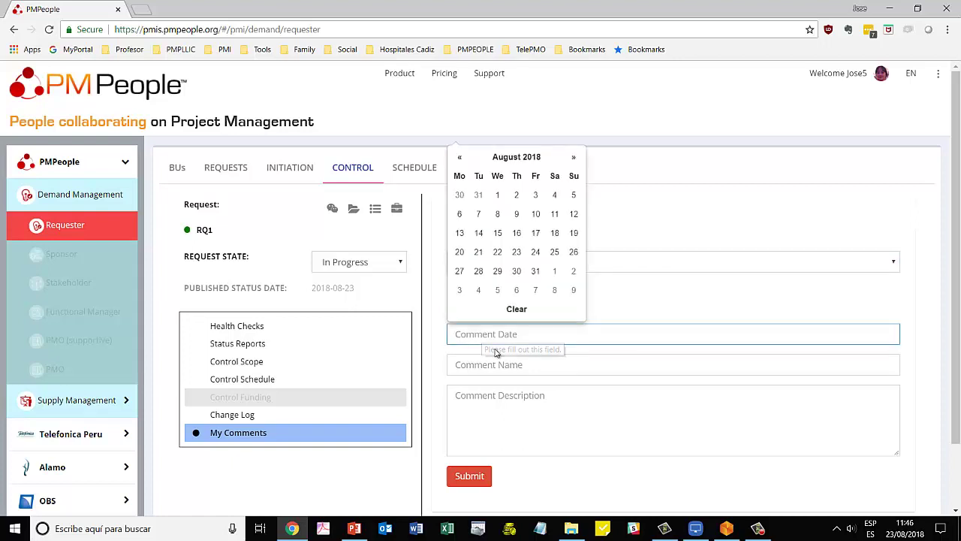
pyautogui.click(530, 250)
# - Name the comment TITULO COMENTARIO, give it the description DESCRIPCION and submit it
pyautogui.click(539, 364)
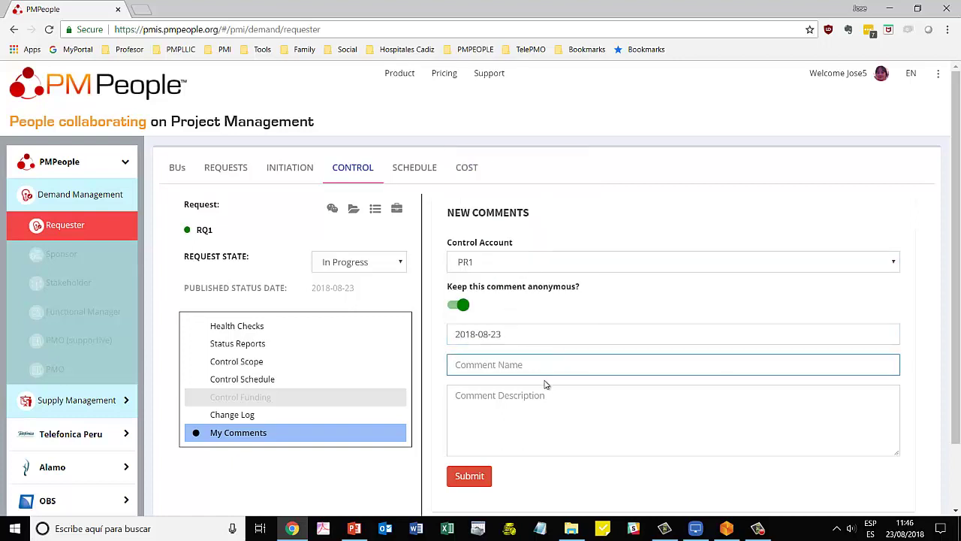
pyautogui.write('TITULO COMENTARIO')
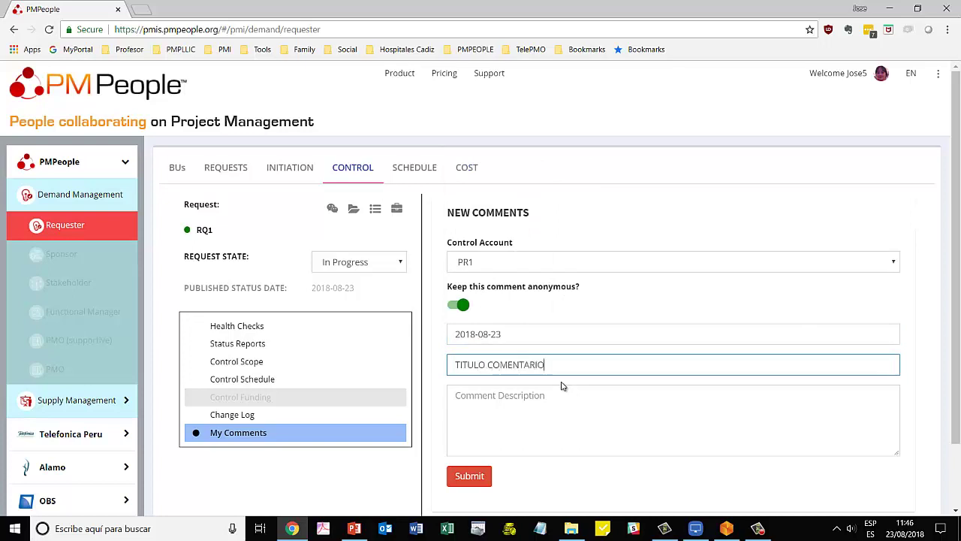
pyautogui.click(628, 419)
pyautogui.write('DE')
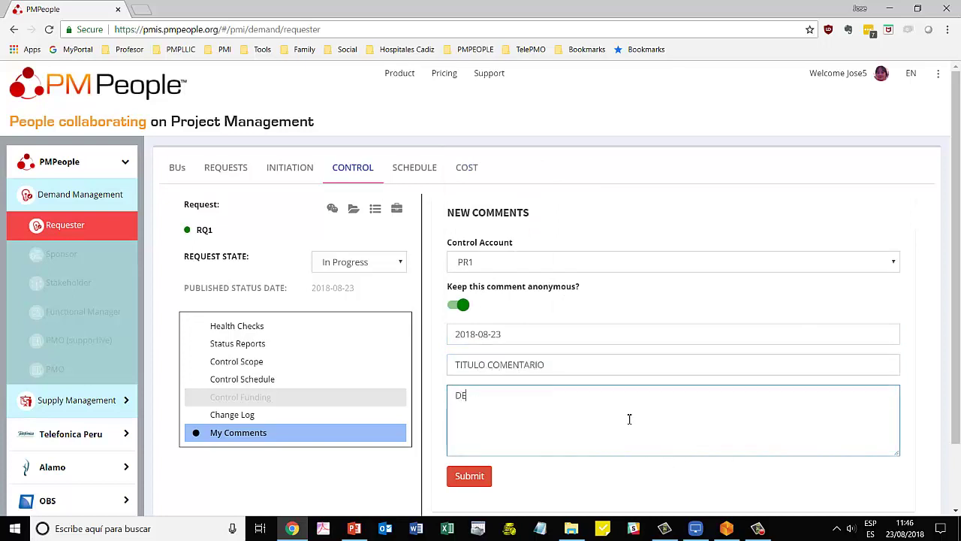
pyautogui.write('SCRIPC')
pyautogui.press('BackSpace')
pyautogui.write('PC')
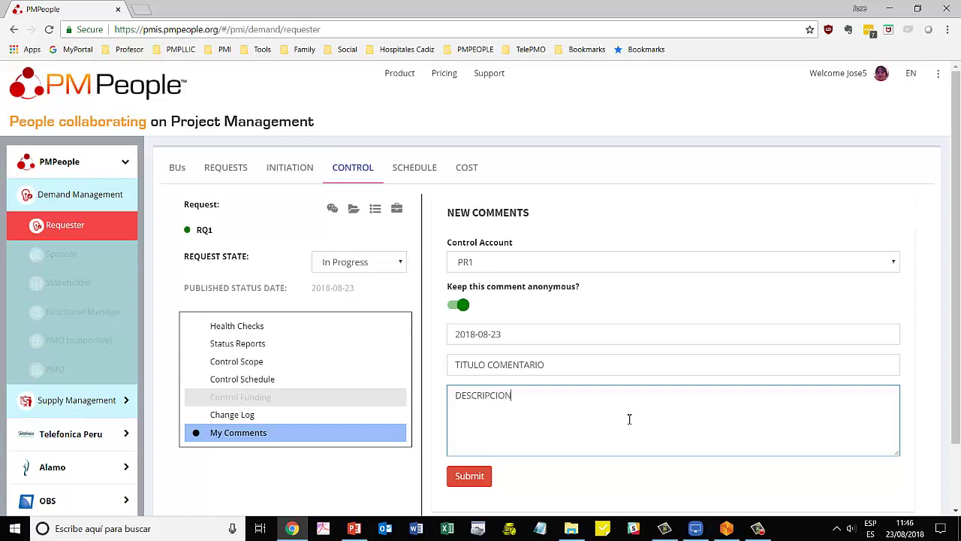
pyautogui.click(484, 476)
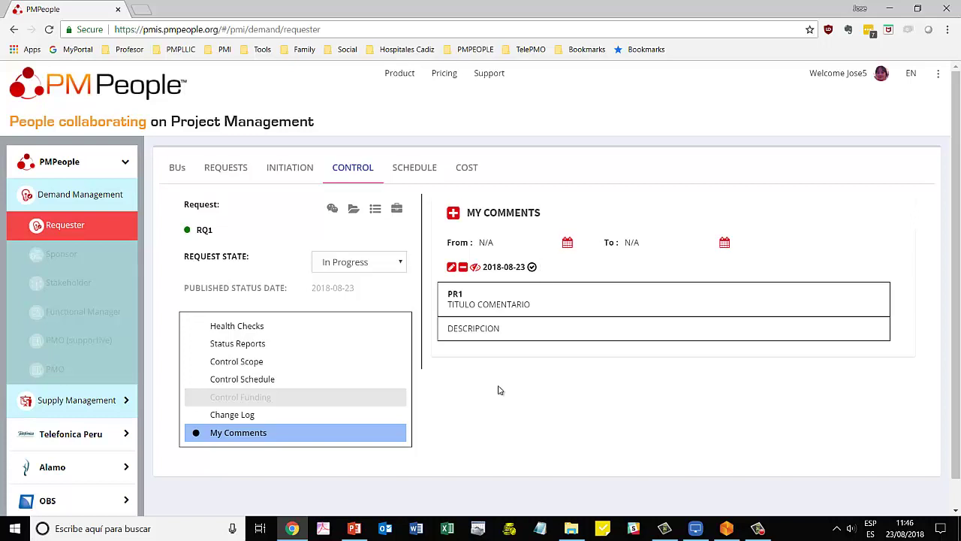
# - Start a new change request in RQ1's Change Log for control account PR1, dated 2018-08-24 and due 2018-08-31
pyautogui.click(245, 415)
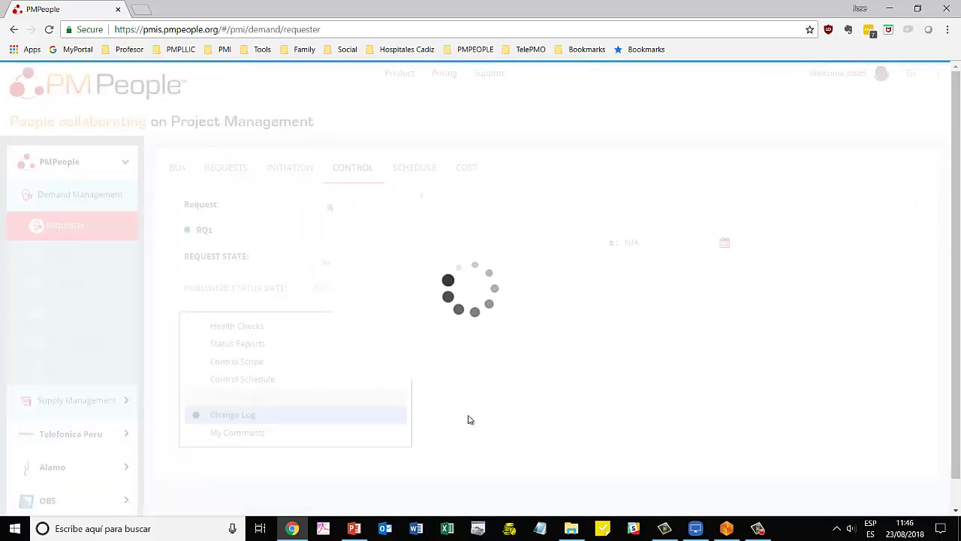
pyautogui.click(453, 213)
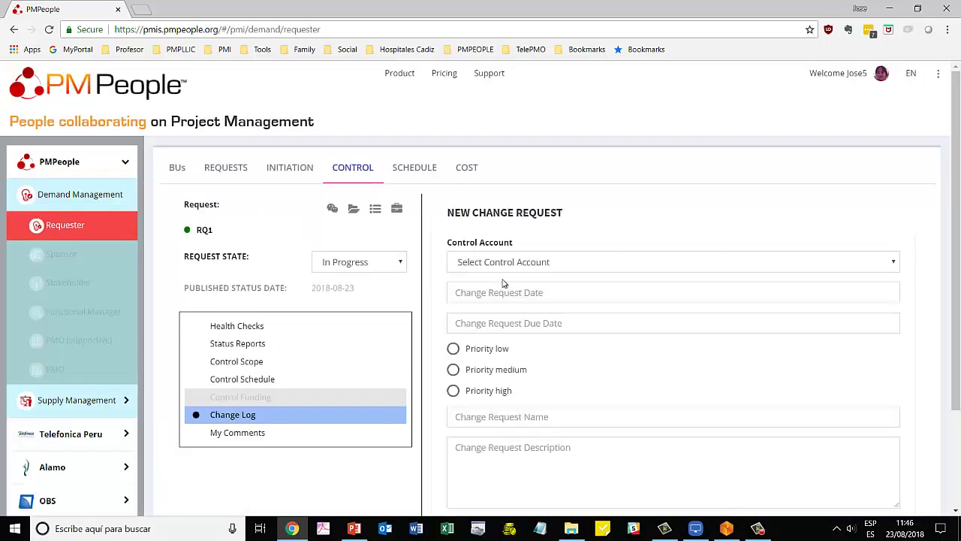
pyautogui.click(503, 263)
pyautogui.click(508, 299)
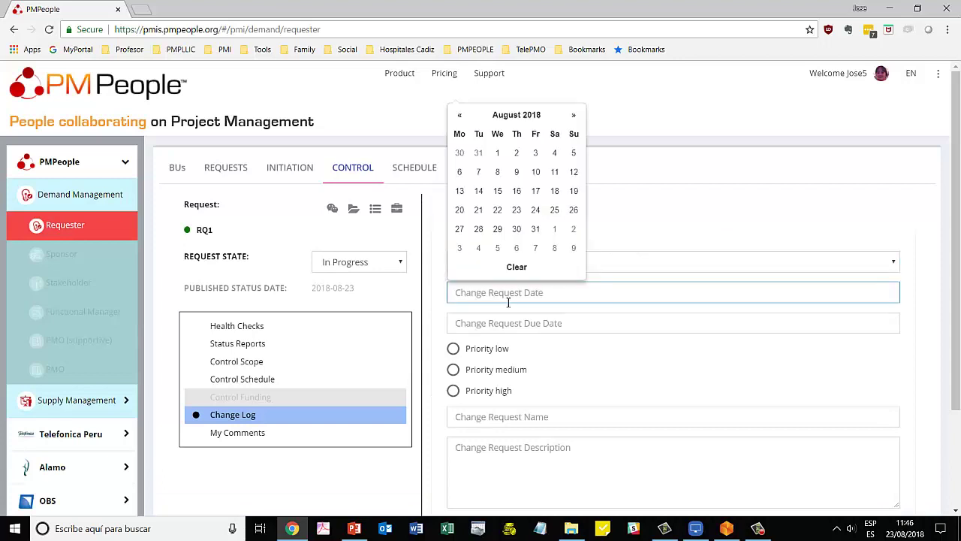
pyautogui.click(535, 209)
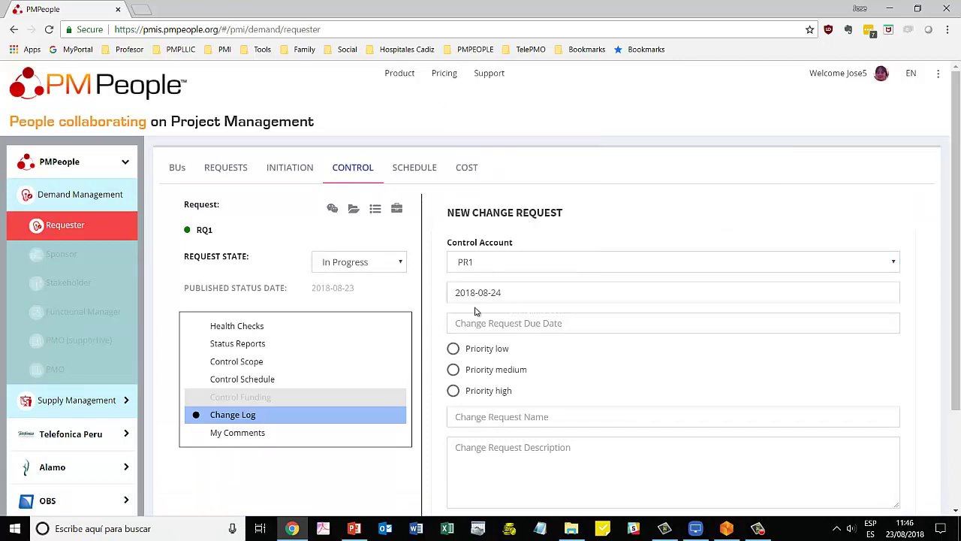
pyautogui.click(488, 325)
pyautogui.click(534, 278)
# - Give the change request high priority, the name CR TITULO and the description CR DESC, and submit it
pyautogui.click(453, 369)
pyautogui.click(453, 390)
pyautogui.click(496, 416)
pyautogui.write('CR')
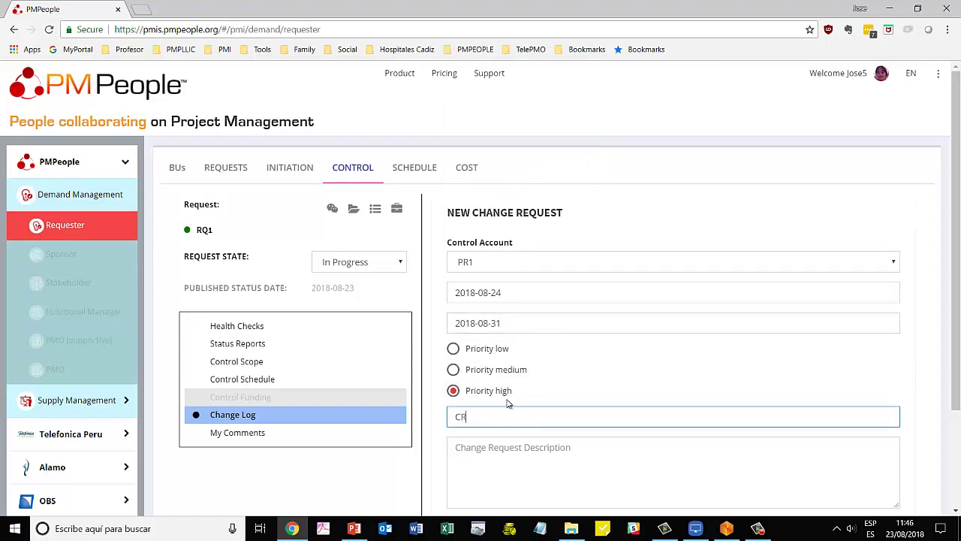
pyautogui.write(' TITULO')
pyautogui.click(508, 445)
pyautogui.write('CR DES')
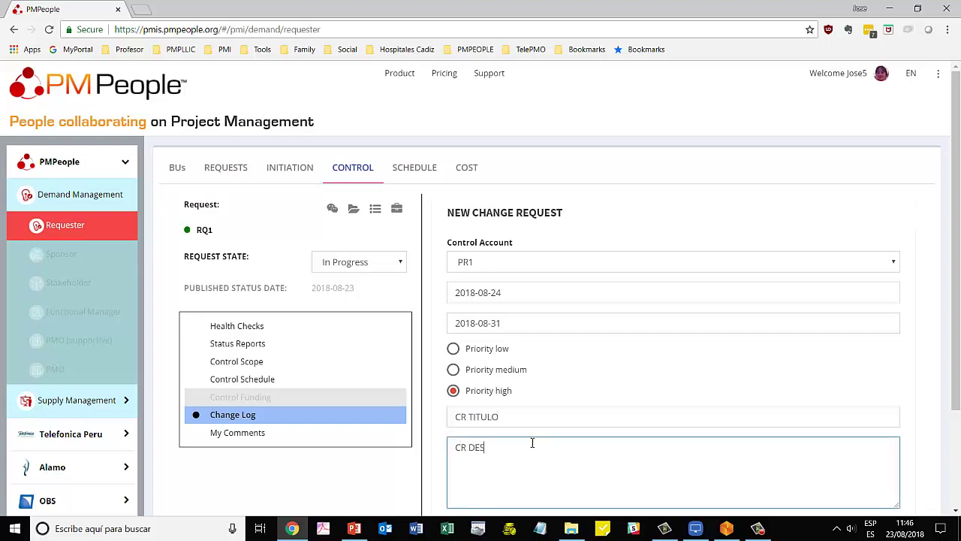
pyautogui.write('C')
pyautogui.scroll(-2, 532, 443)
pyautogui.click(469, 399)
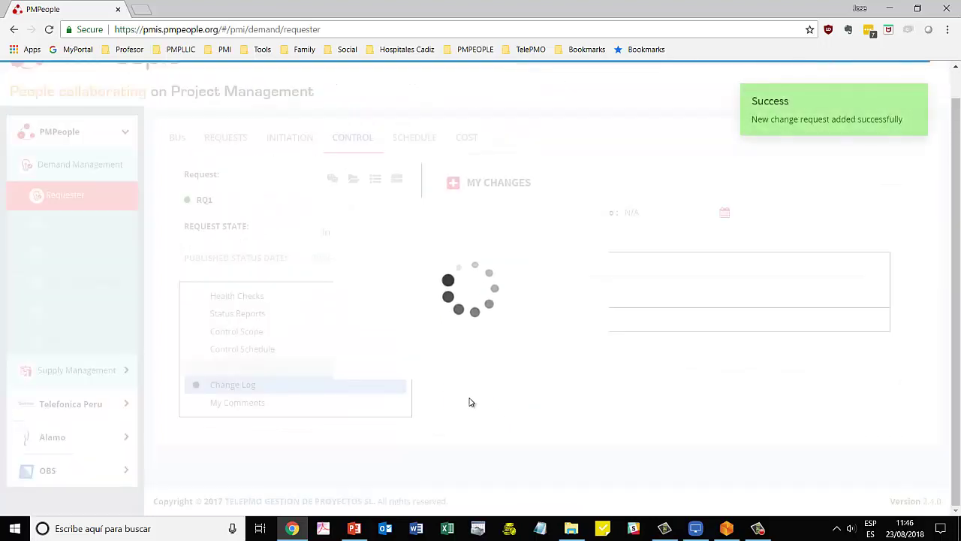
# - Switch to the Project Manager role and open project PR1 in DEMO BU1
pyautogui.click(79, 370)
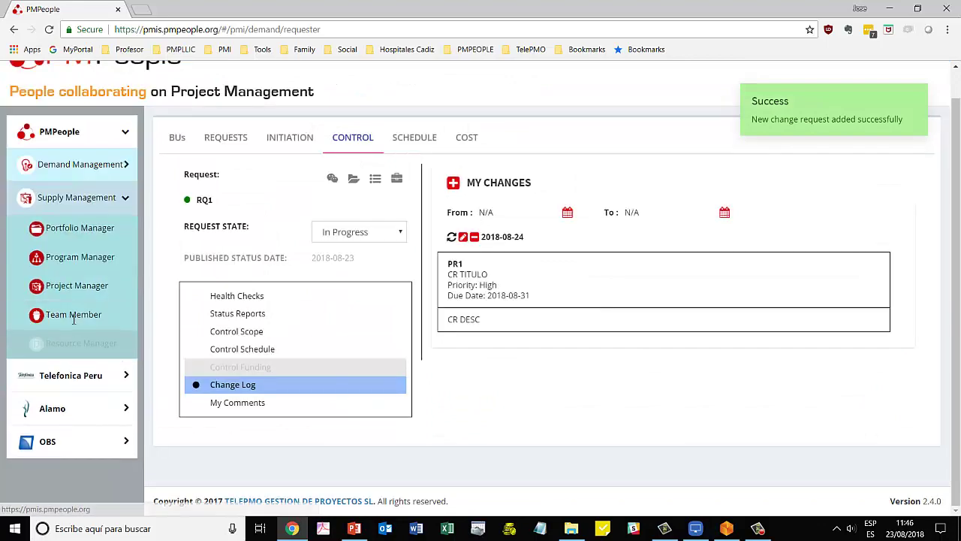
pyautogui.click(84, 287)
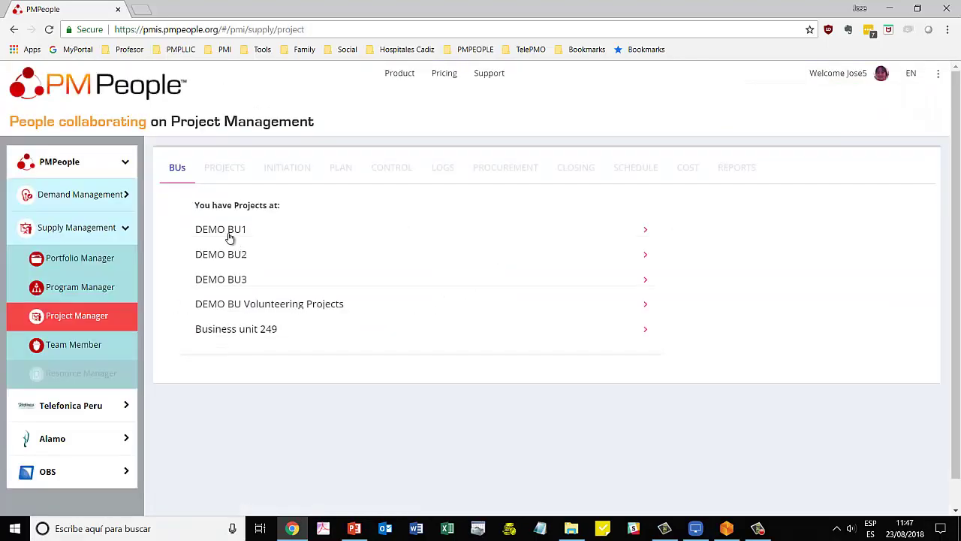
pyautogui.click(229, 235)
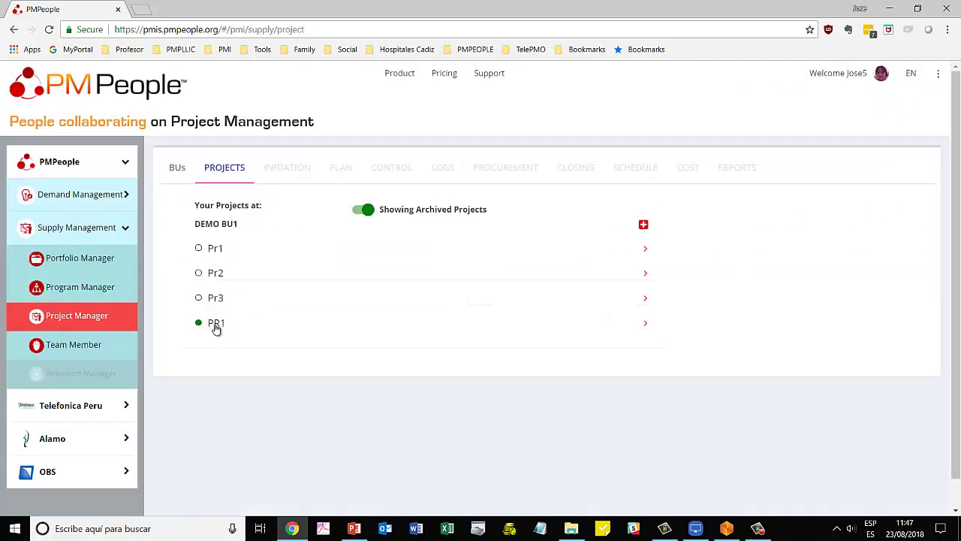
pyautogui.click(216, 325)
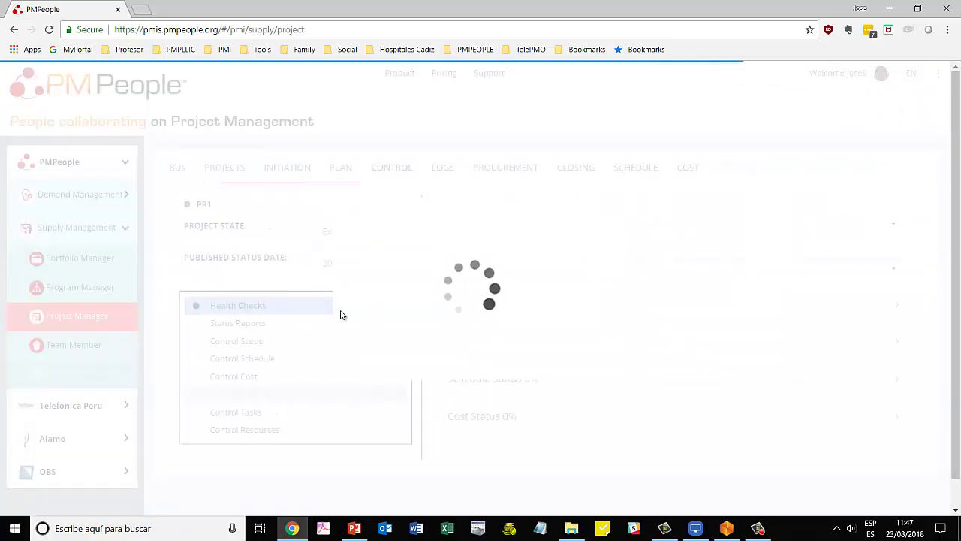
# - Review all comments in PR1's Comments Log and check the status mark of the Requester's comment
pyautogui.click(442, 168)
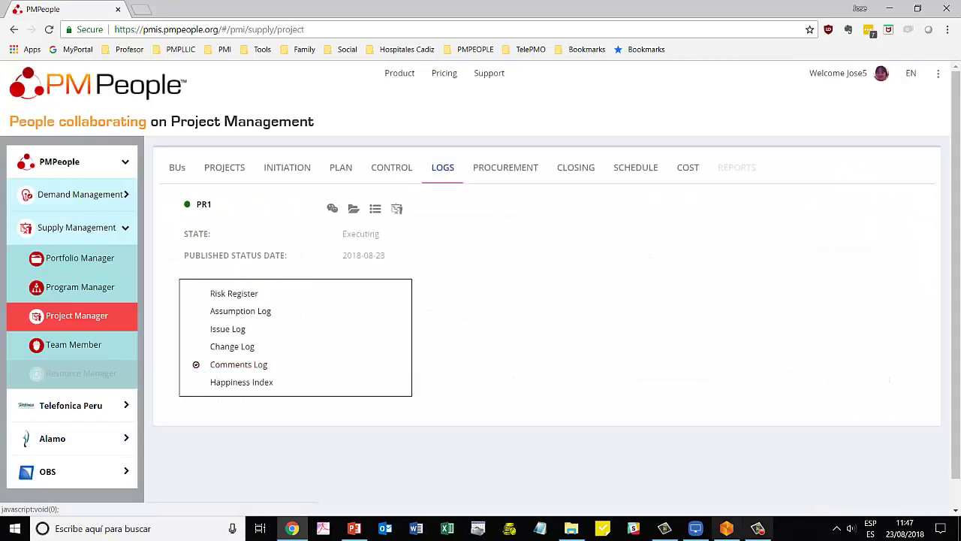
pyautogui.click(233, 365)
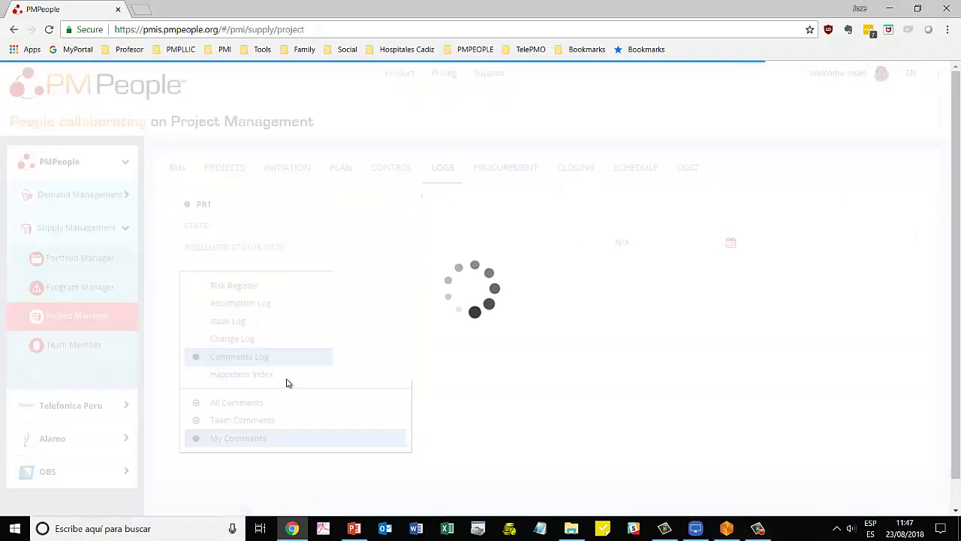
pyautogui.click(229, 406)
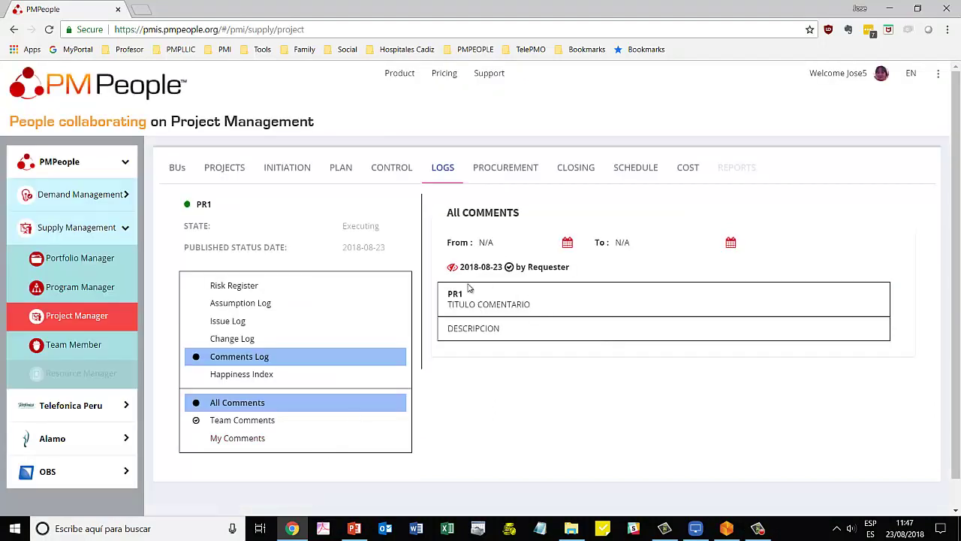
pyautogui.click(510, 268)
# - List all changes in PR1's Change Log and reject the Requester's change request CR TITULO
pyautogui.click(235, 339)
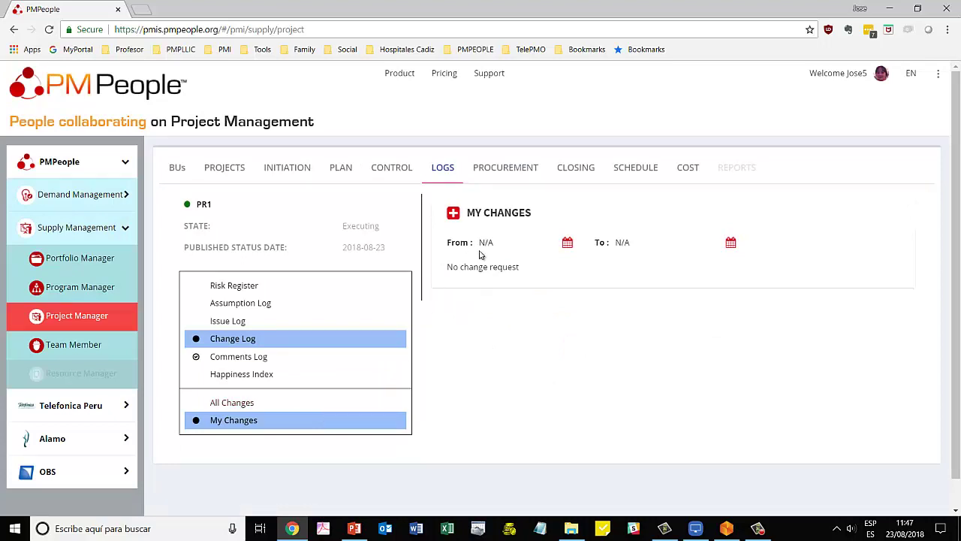
pyautogui.click(218, 402)
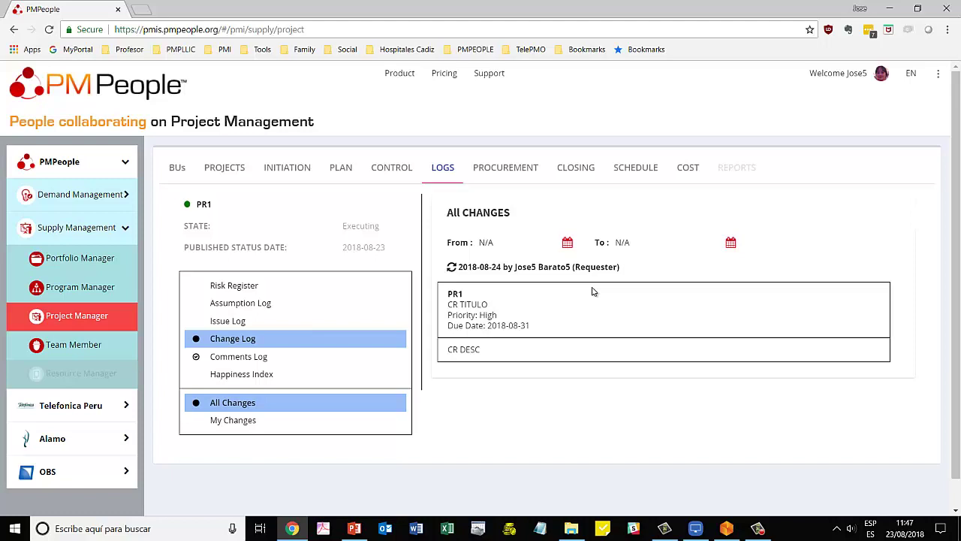
pyautogui.click(452, 268)
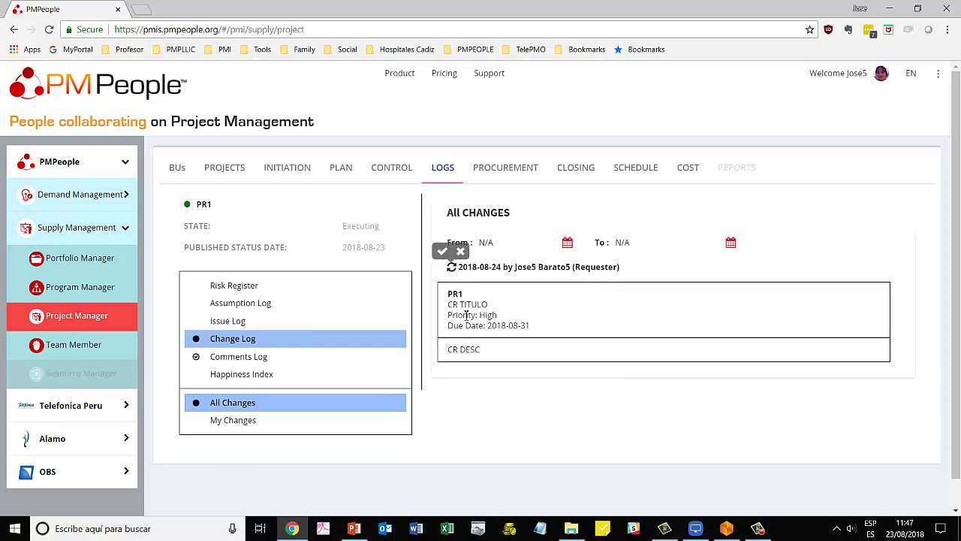
pyautogui.click(460, 251)
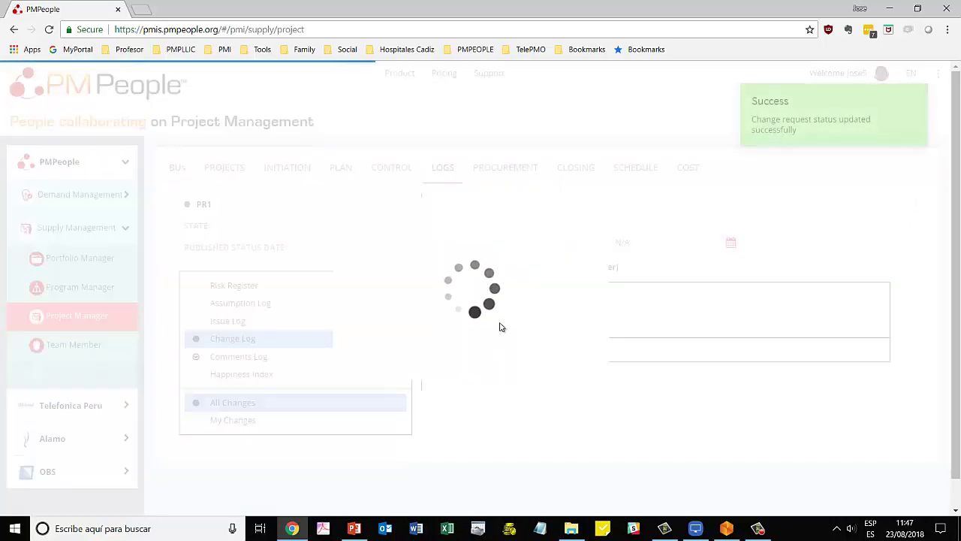
# - Switch to the Requester role, open request RQ1 in DEMO BU1 and check the status mark of change request CR TITULO in its Change Log
pyautogui.click(79, 196)
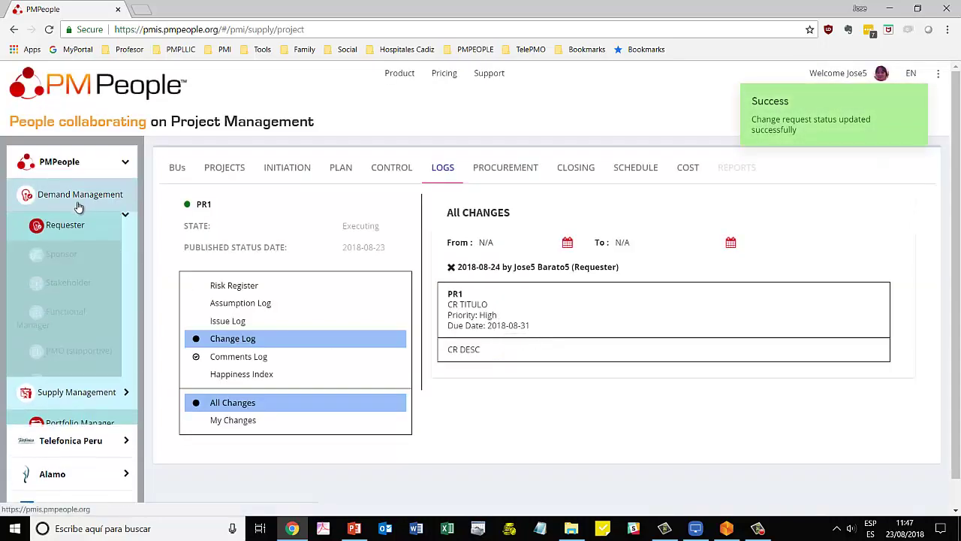
pyautogui.click(71, 225)
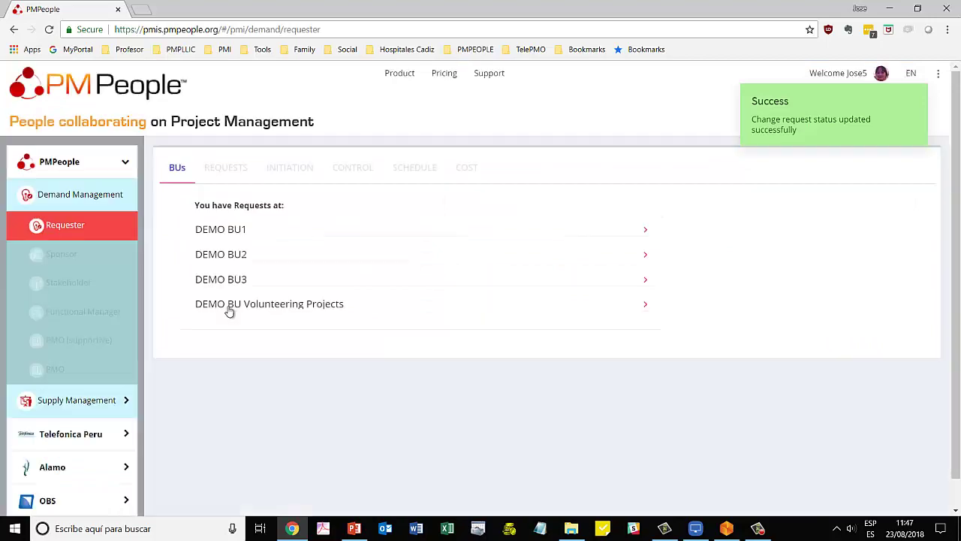
pyautogui.click(237, 235)
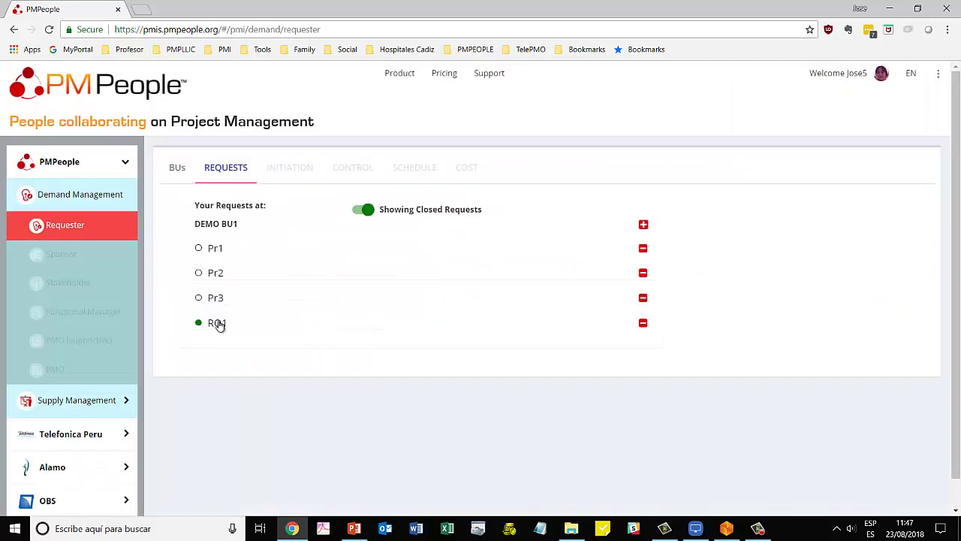
pyautogui.click(216, 323)
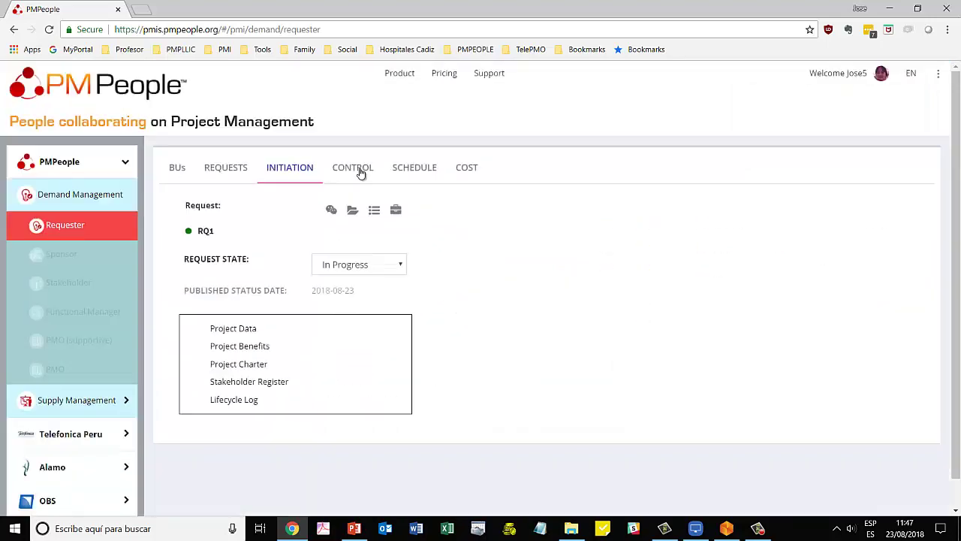
pyautogui.click(351, 167)
pyautogui.click(239, 415)
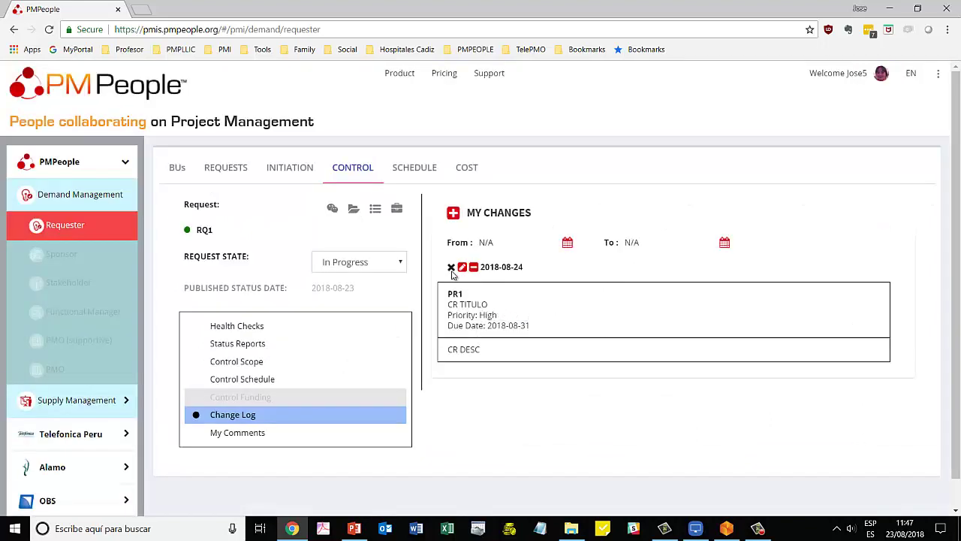
# - Check the remaining workflow steps on the Requester demo slide in PowerPoint and return to PMPeople in the browser
pyautogui.click(354, 528)
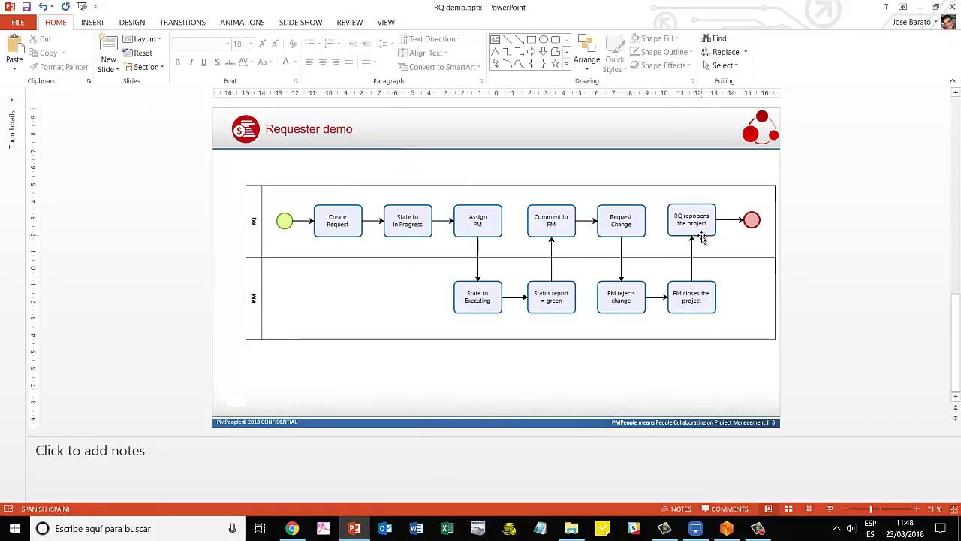
pyautogui.hotkey('alt', 'Tab')
# - In the Project Manager role, open project PR1 in DEMO BU1 and set its project state to Closing
pyautogui.click(75, 399)
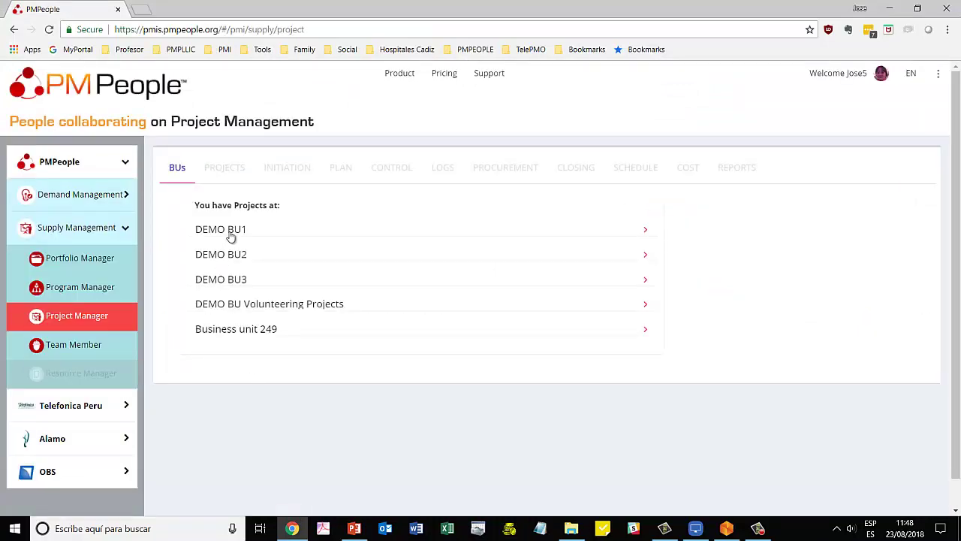
pyautogui.click(232, 232)
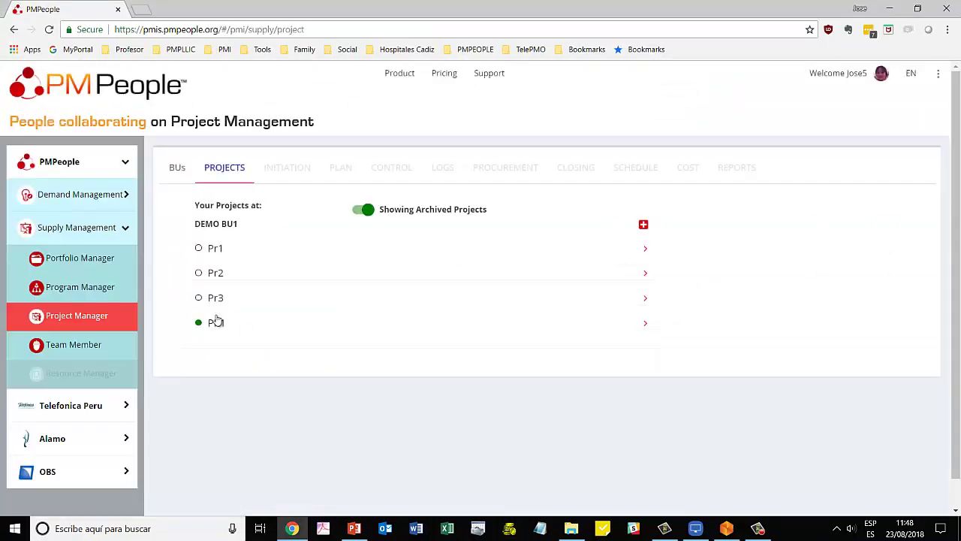
pyautogui.click(225, 325)
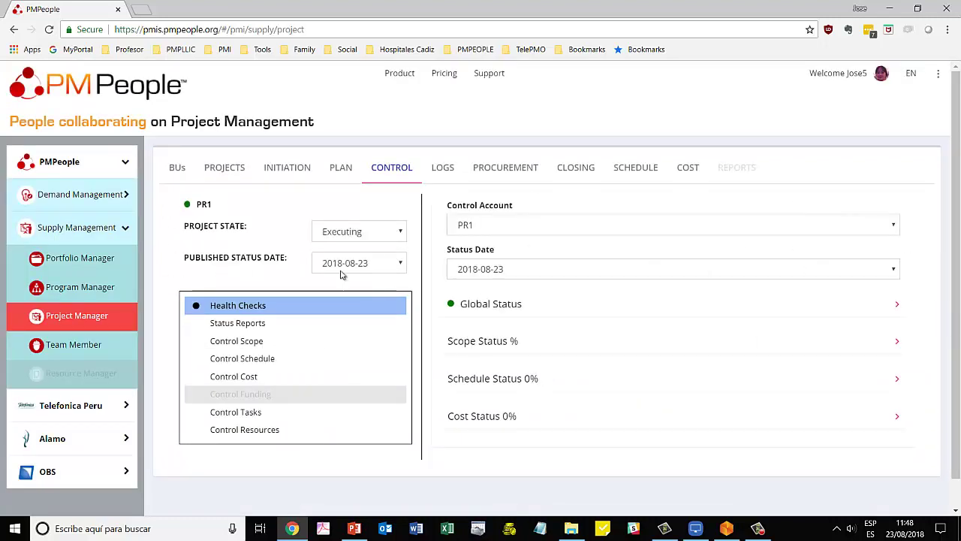
pyautogui.click(353, 233)
pyautogui.click(349, 299)
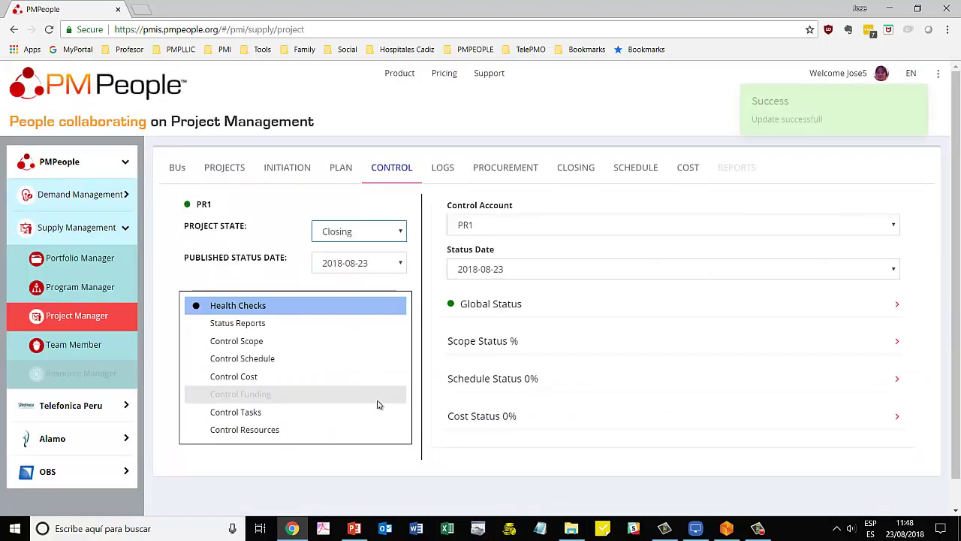
# - Switch to the Requester role, open request RQ1 in DEMO BU1 and reopen it by setting its request state to In Progress
pyautogui.click(57, 195)
pyautogui.click(49, 222)
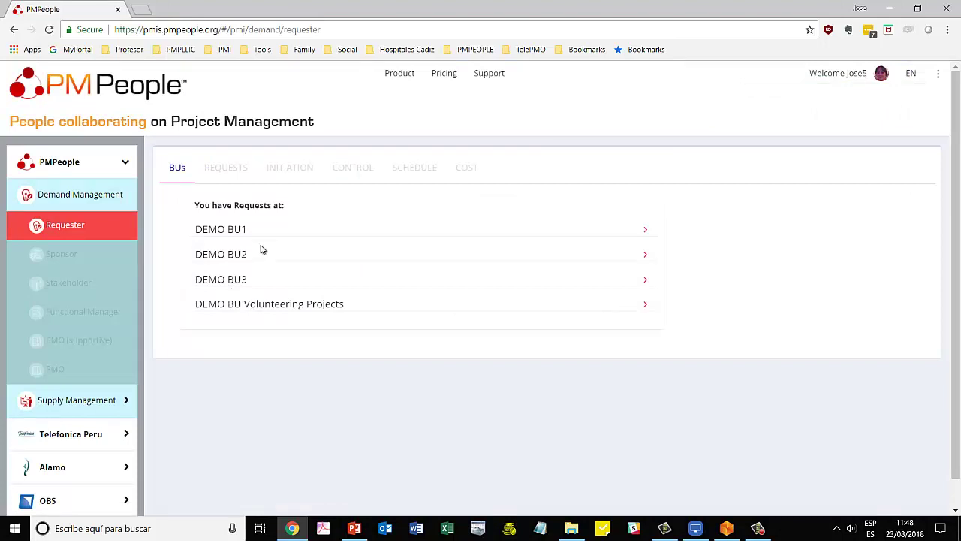
pyautogui.click(232, 232)
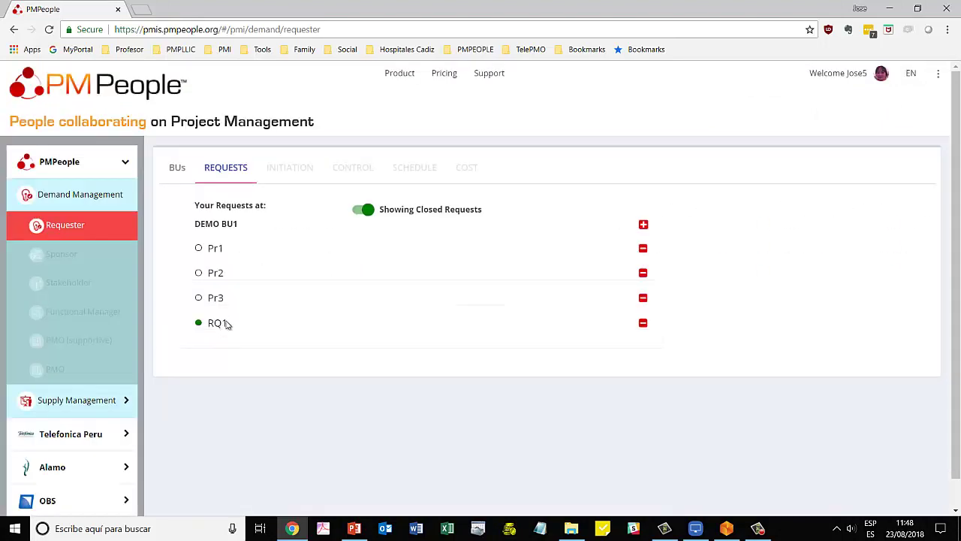
pyautogui.click(226, 323)
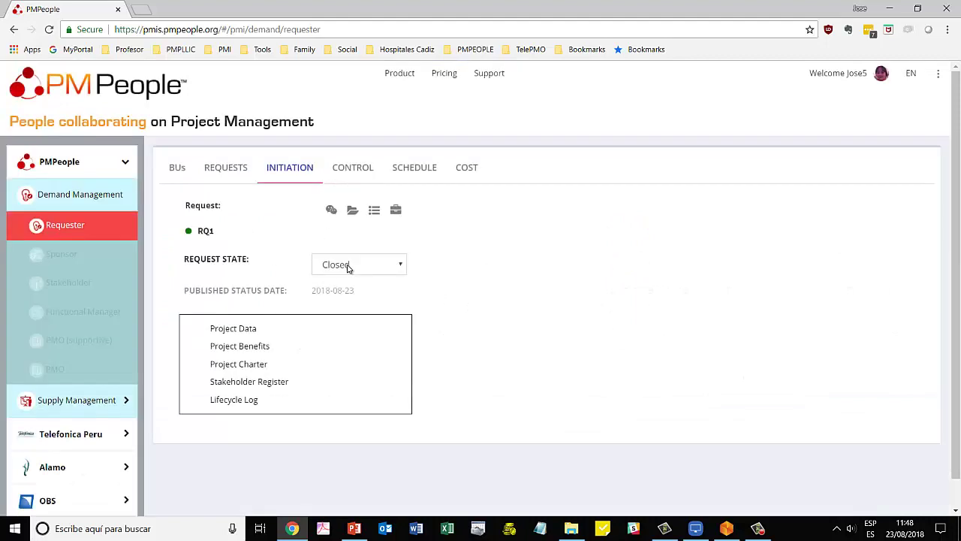
pyautogui.click(348, 268)
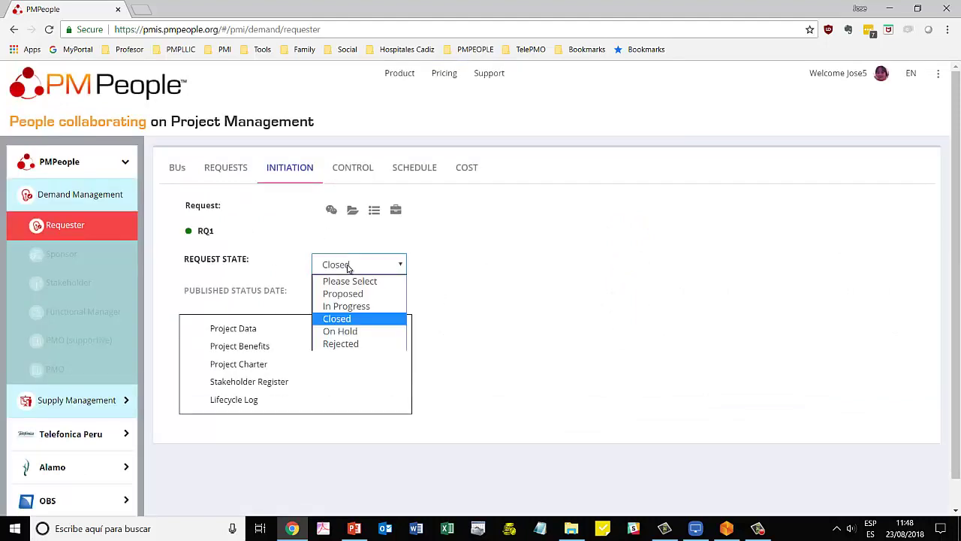
pyautogui.click(346, 307)
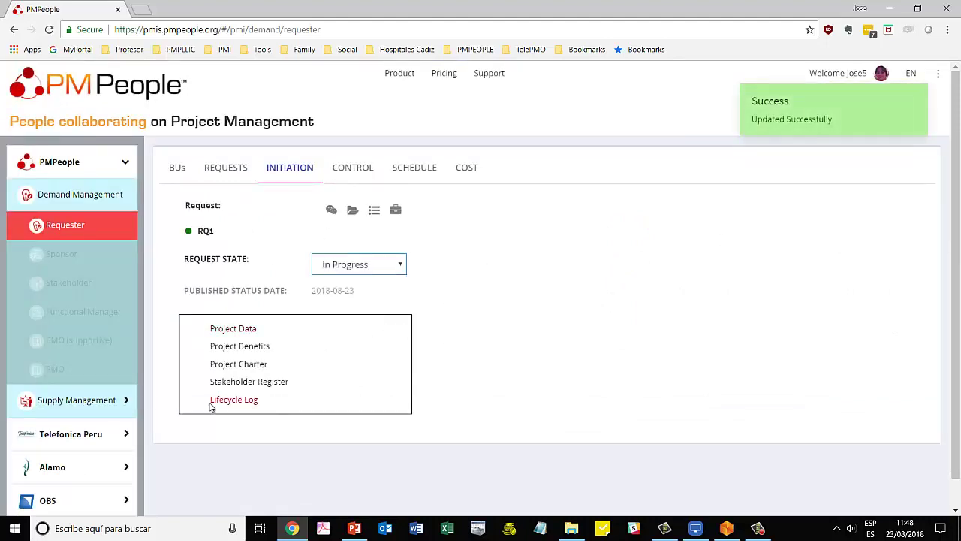